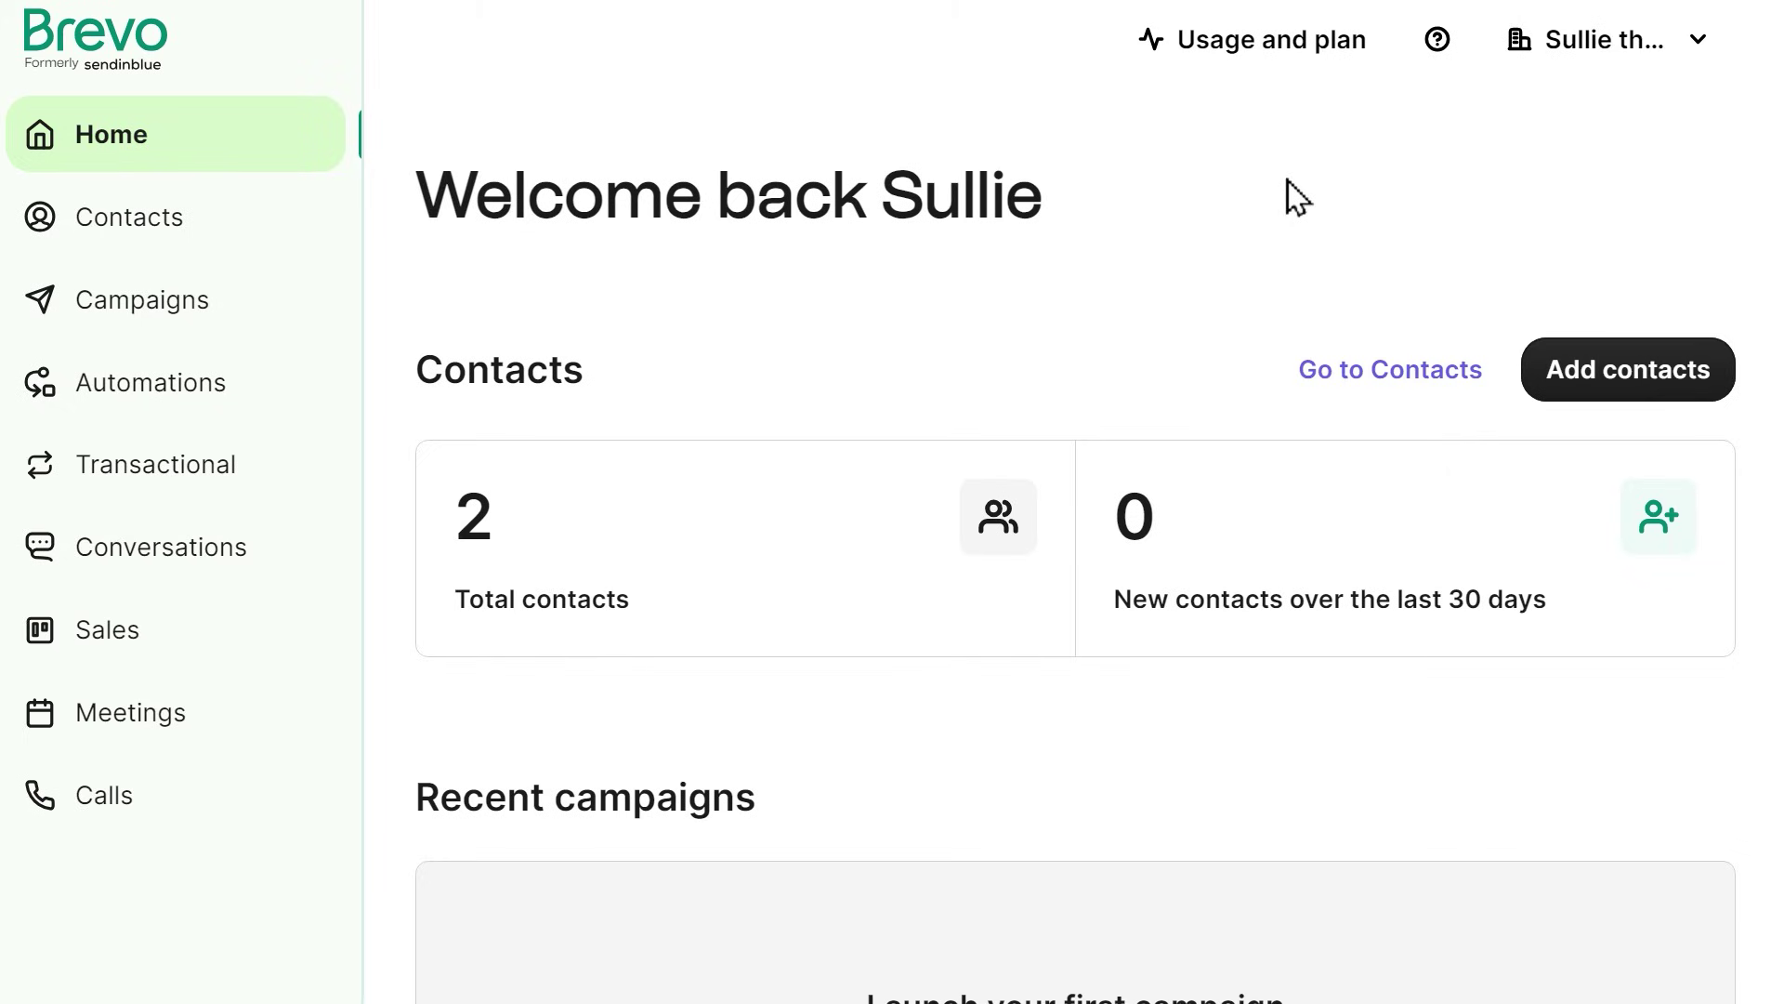
Step: Add sulliethebear.com as a new sending domain under Brevo's Senders & IP > Domains
left_click(1671, 67)
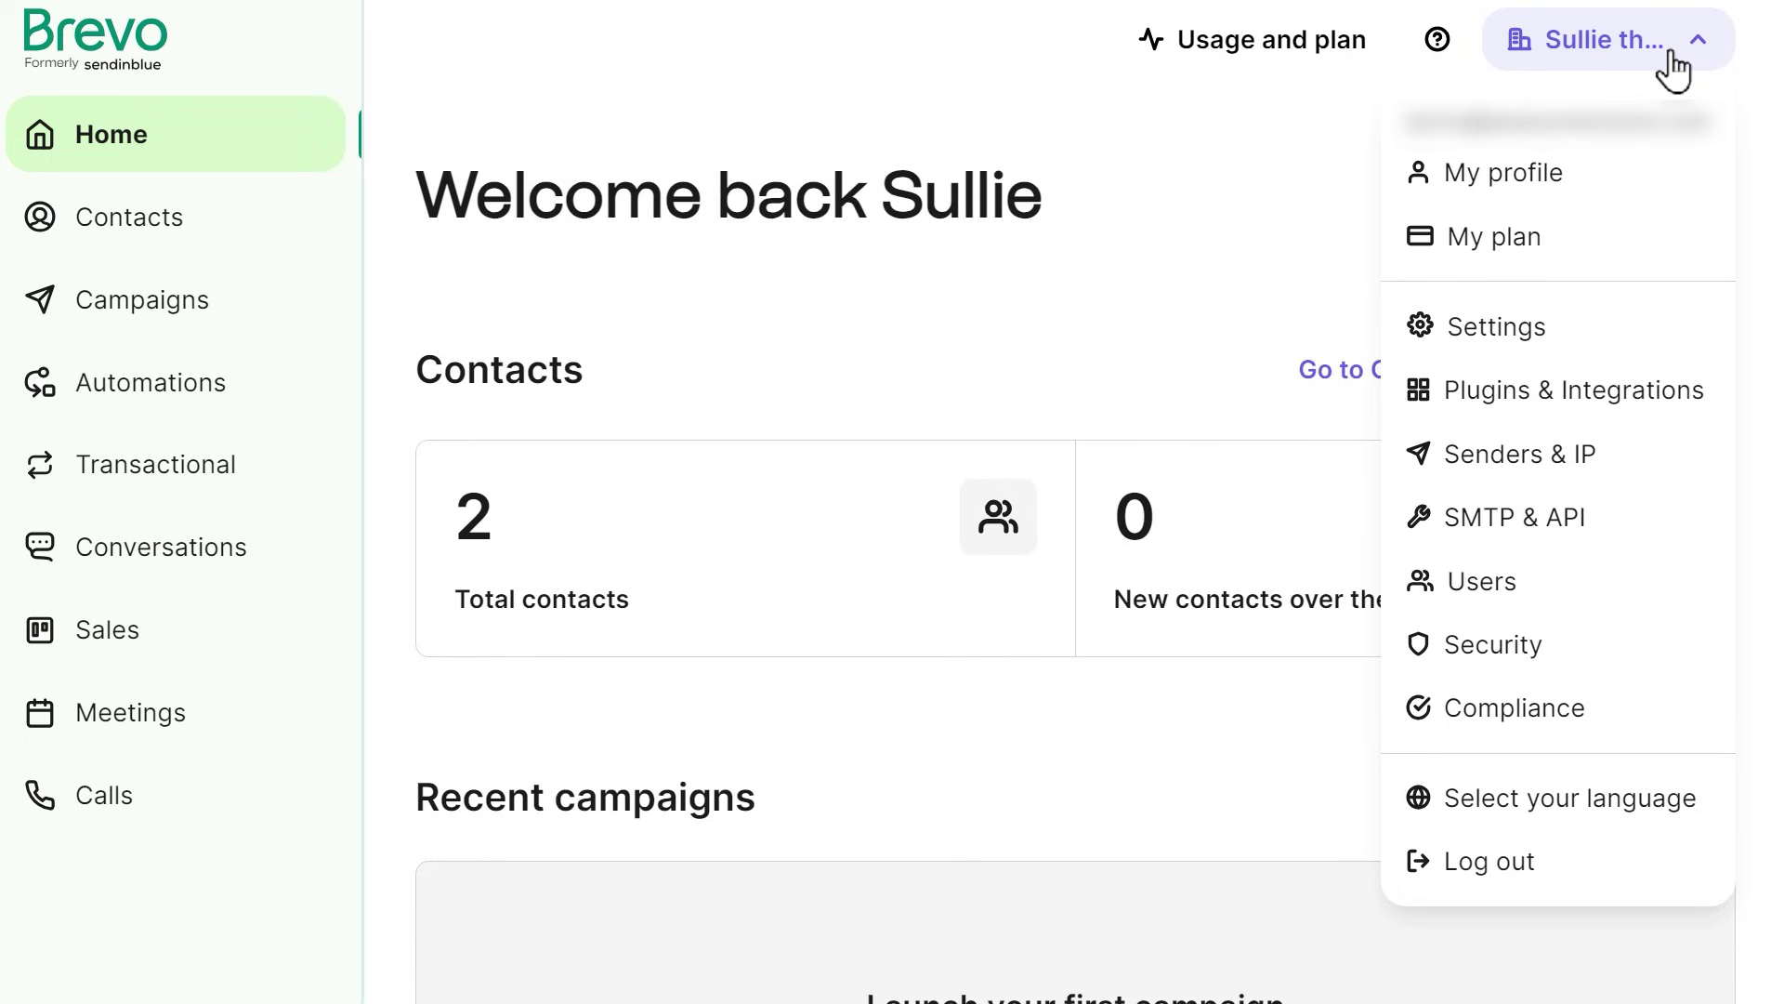
left_click(1620, 465)
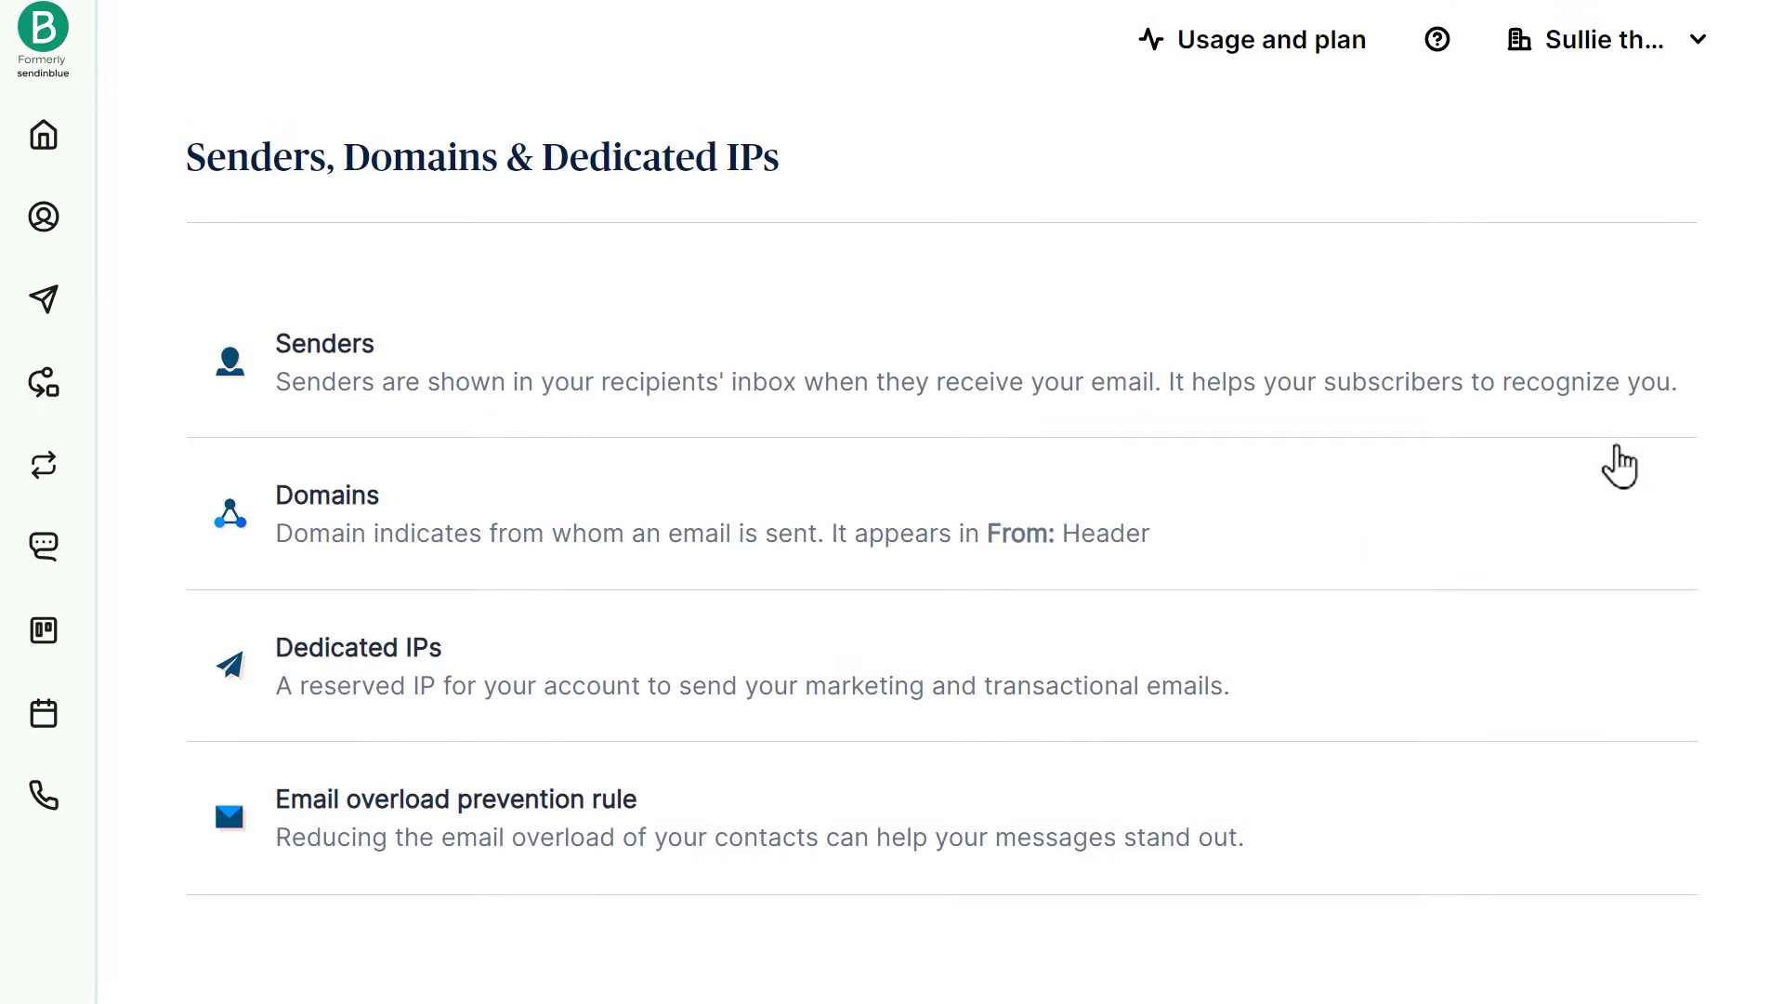
left_click(1035, 517)
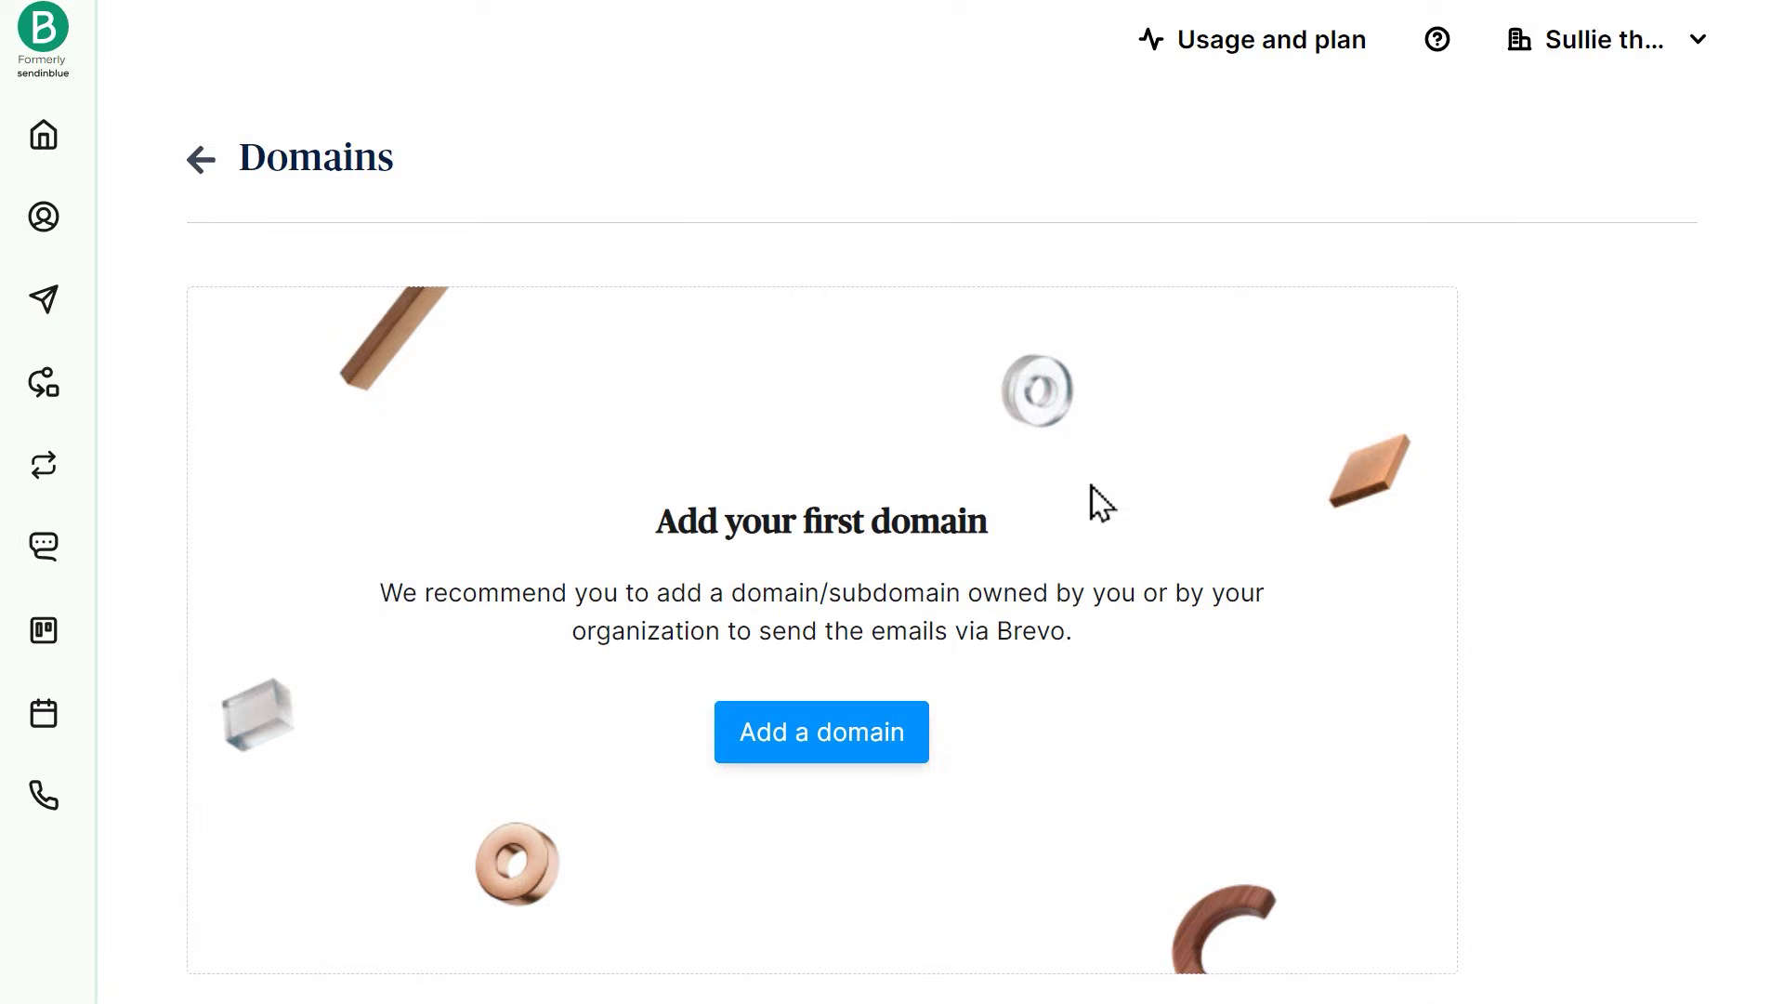
left_click(920, 734)
left_click(853, 381)
type("sull")
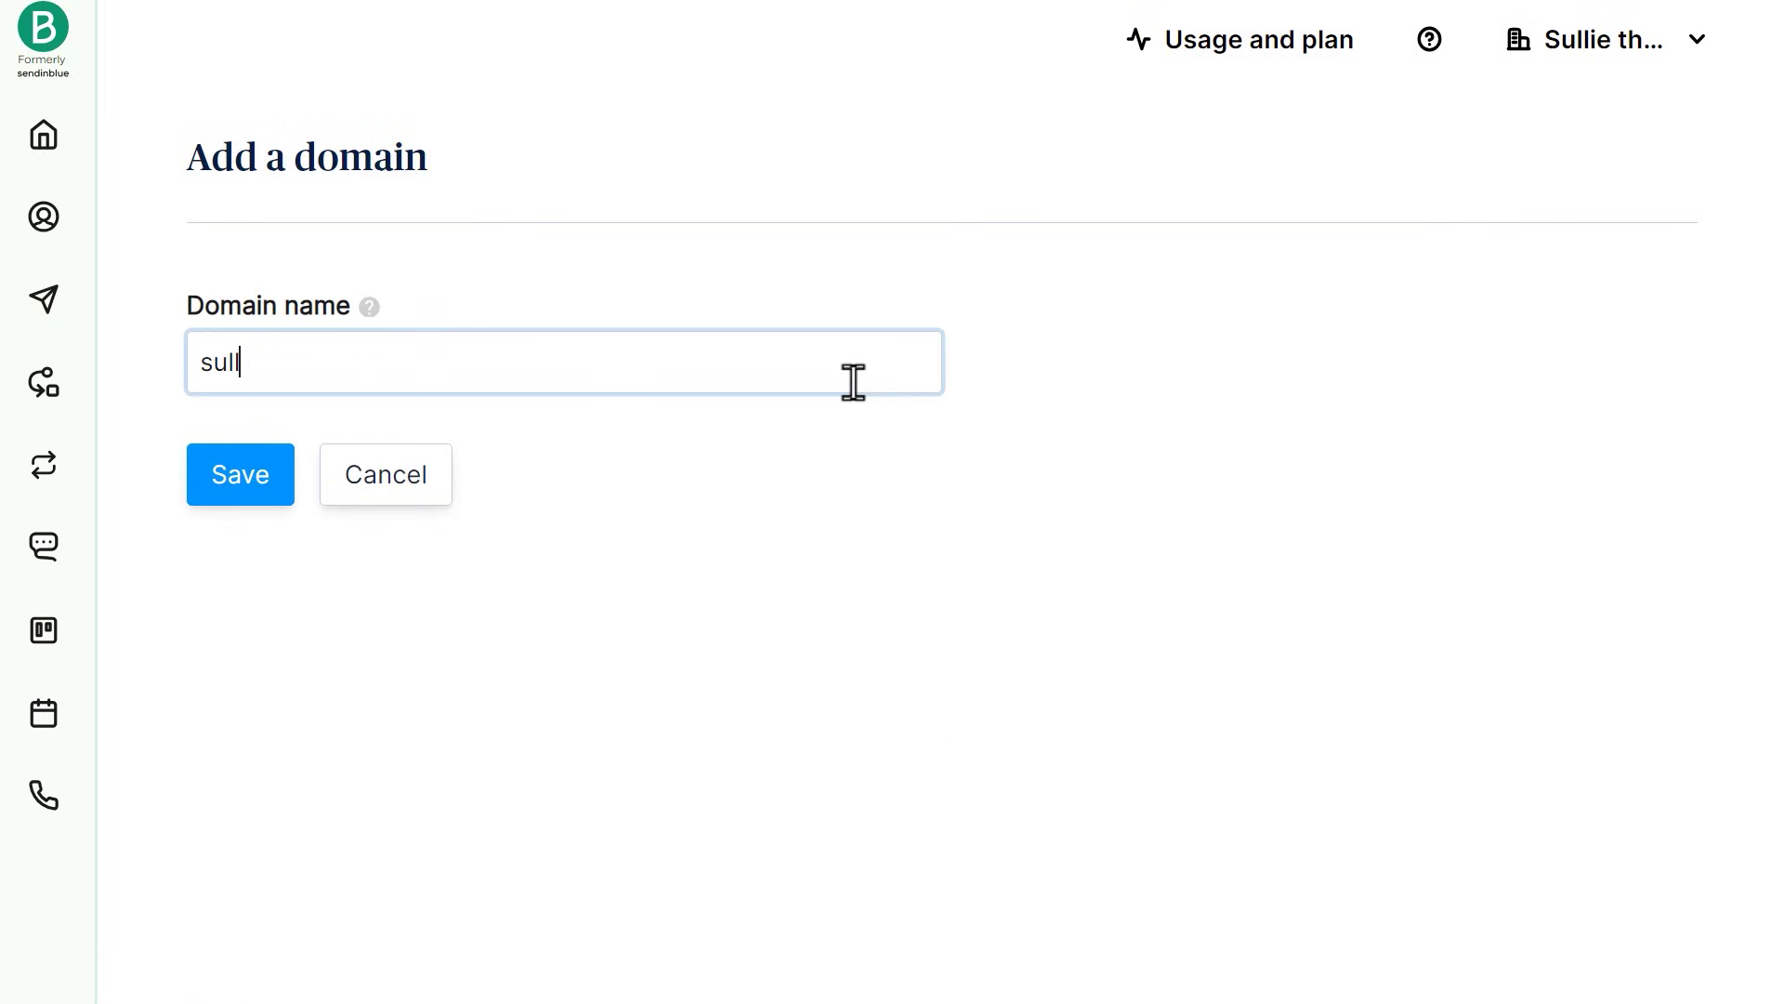
type("iethebear.com")
key("Return")
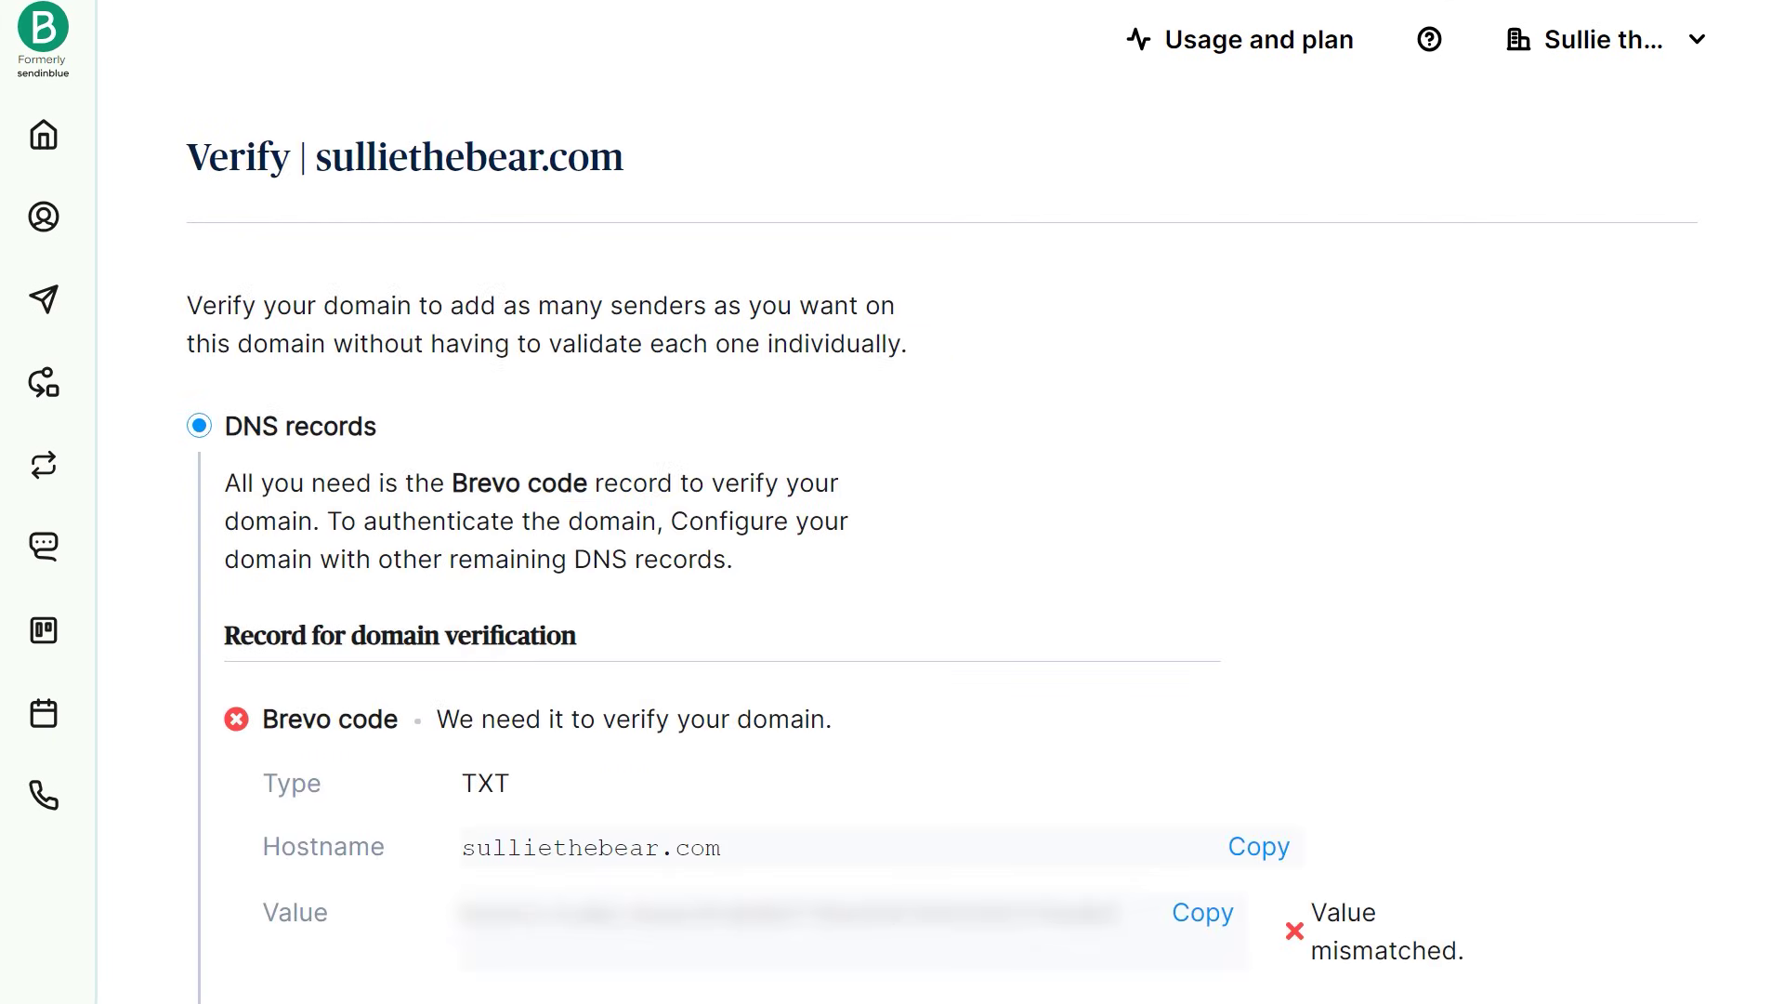
Step: Scroll through Brevo's Verify page to review the Brevo code and DKIM records
scroll(945, 502, "down", 7)
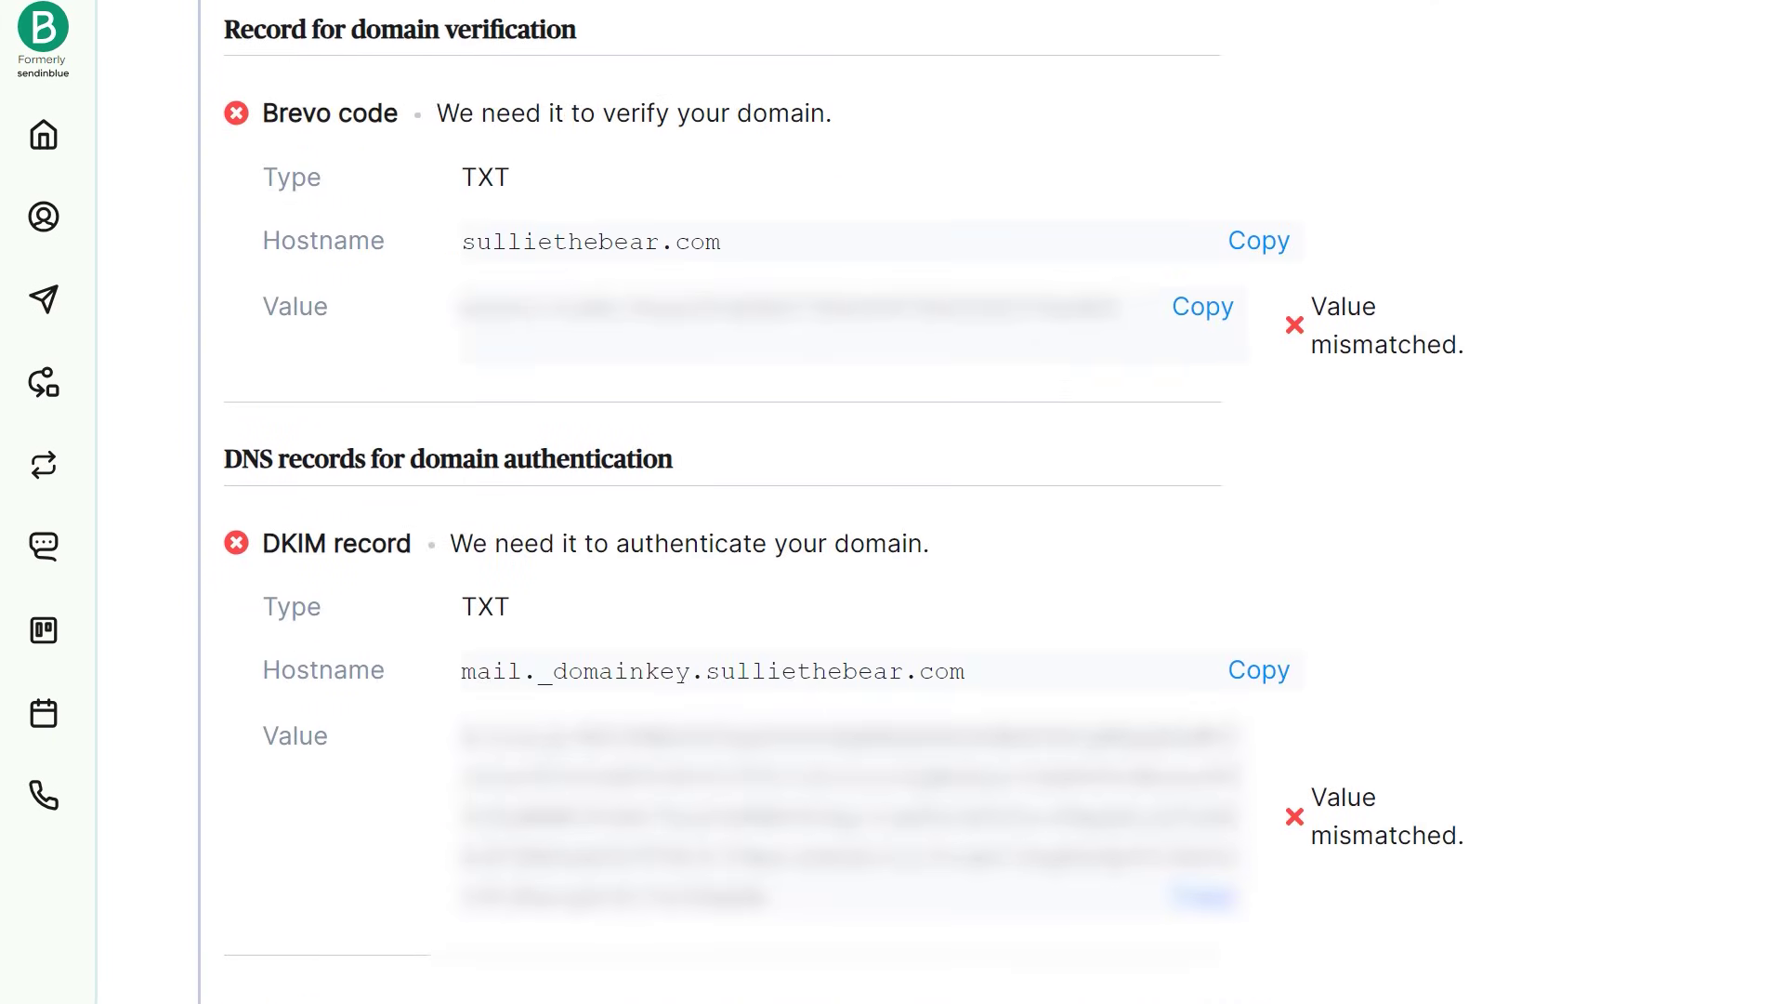
scroll(893, 502, "up", 7)
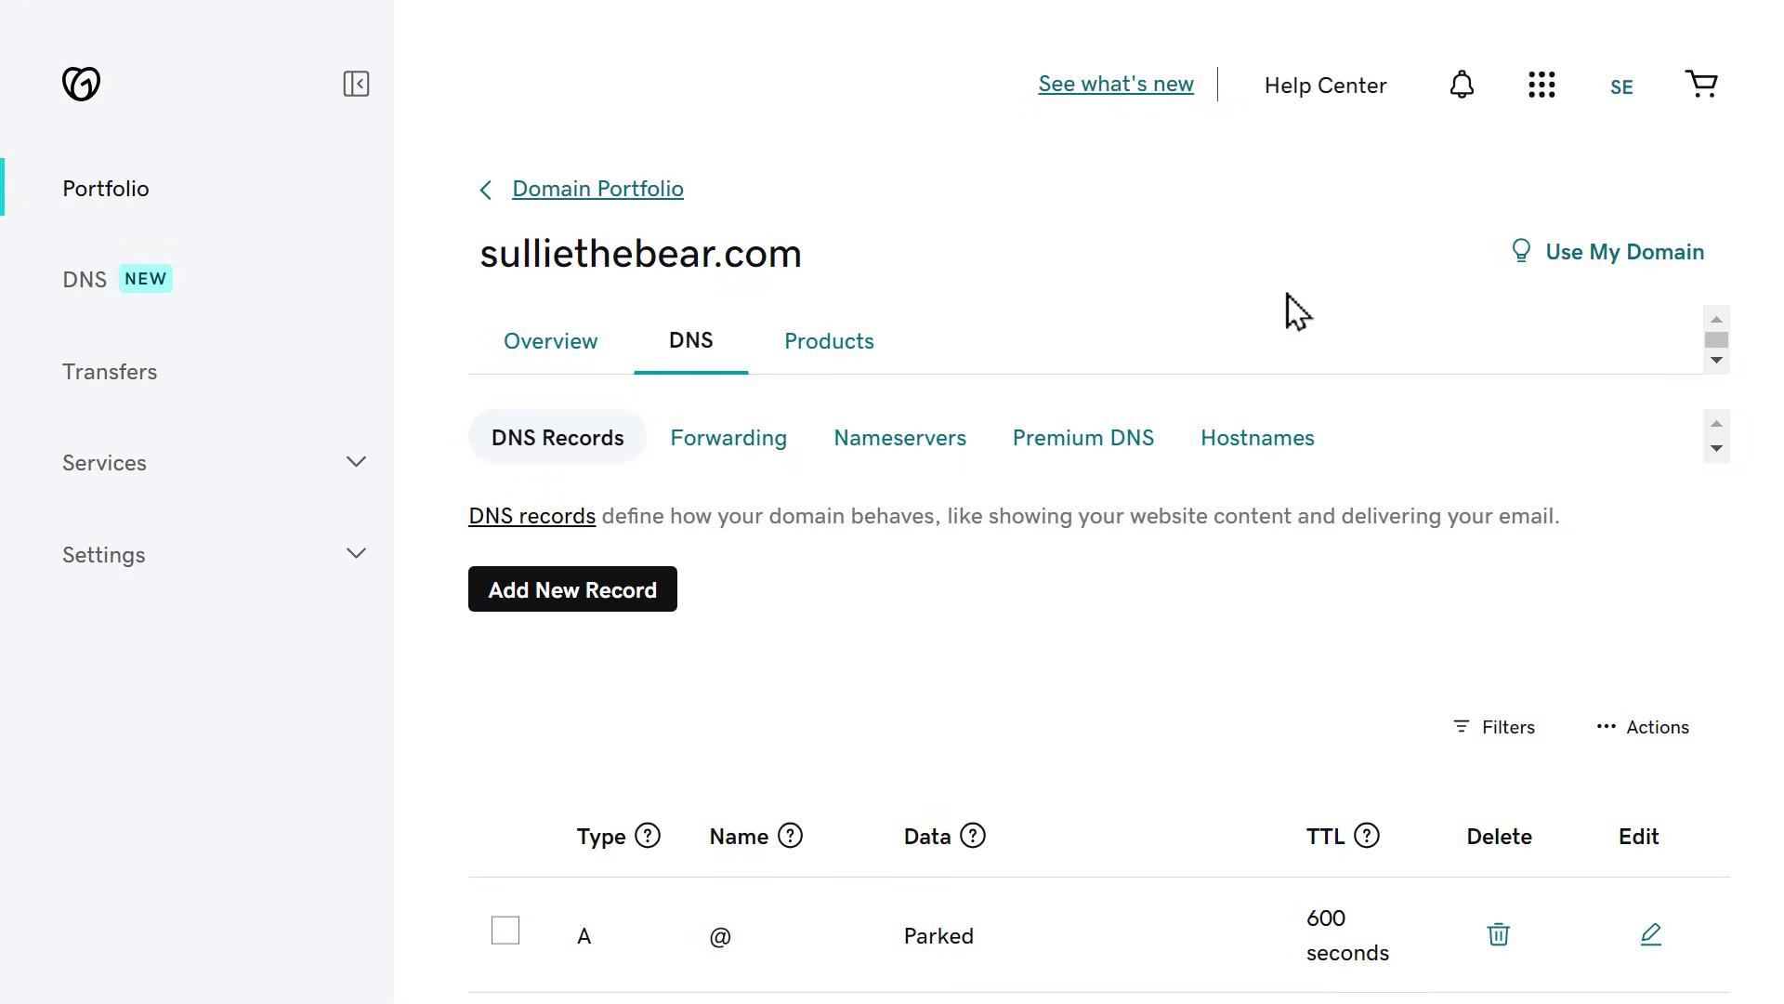
Step: Add a new TXT record to sulliethebear.com's DNS records in GoDaddy
left_click(667, 591)
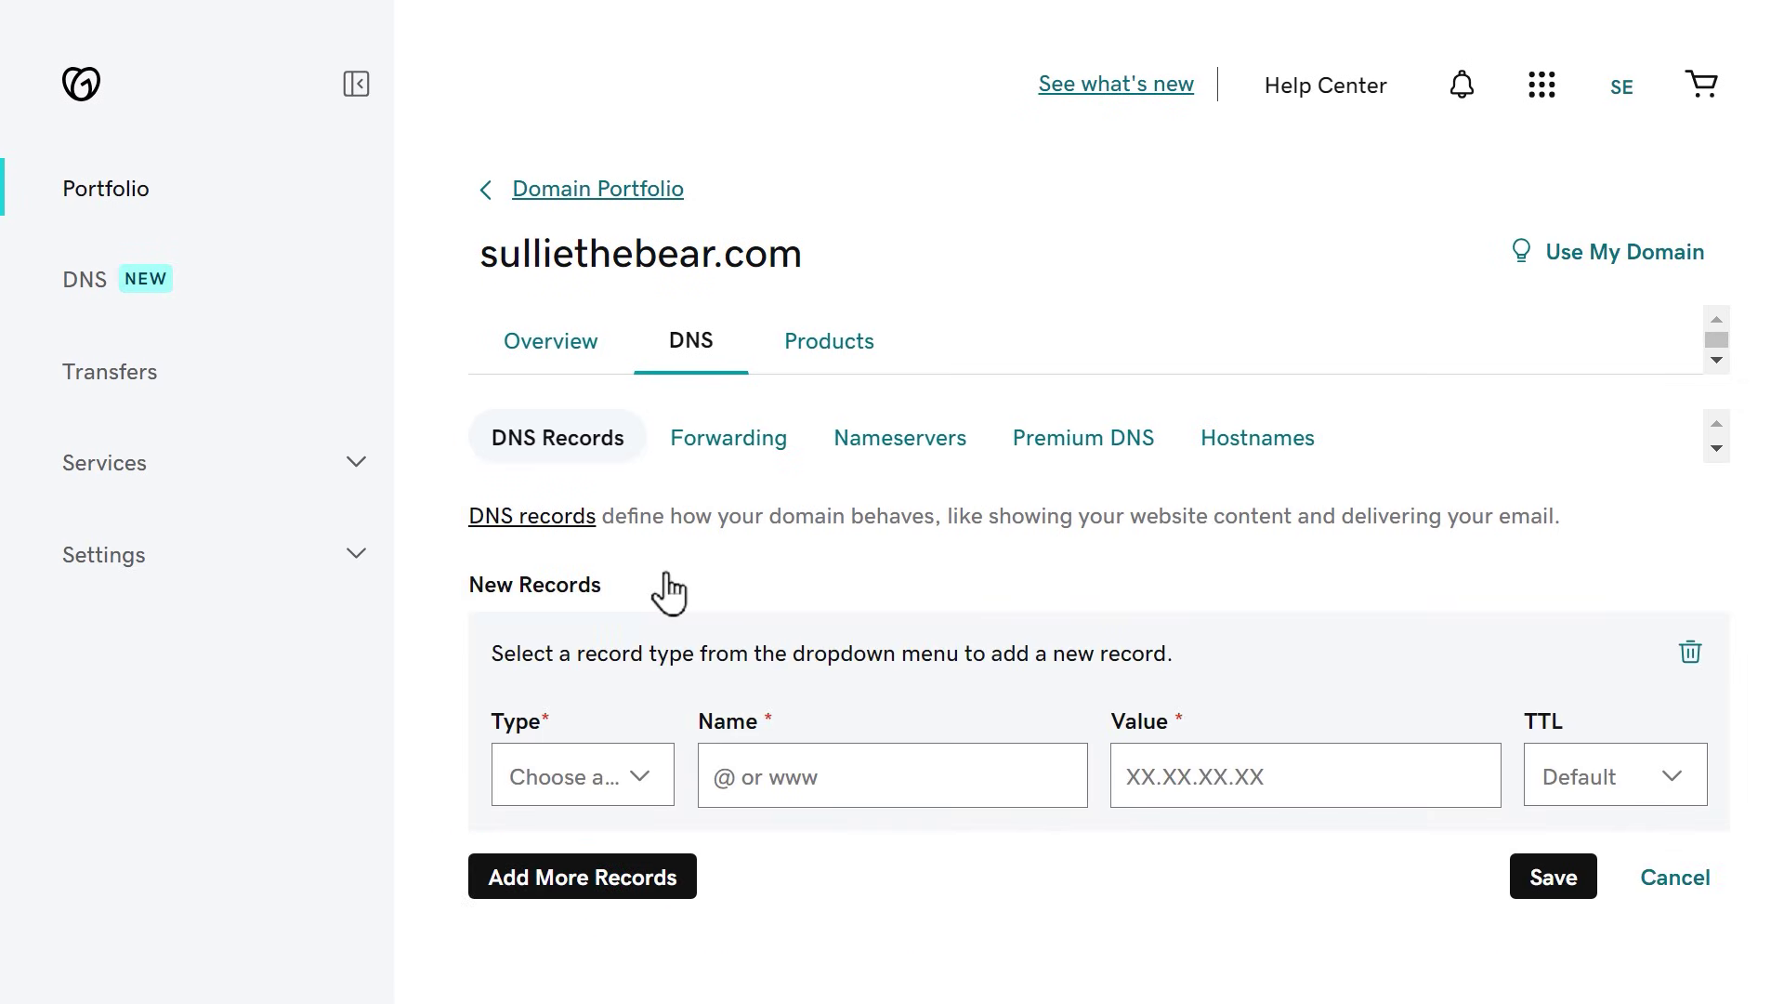
scroll(667, 591, "down", 3)
left_click(650, 544)
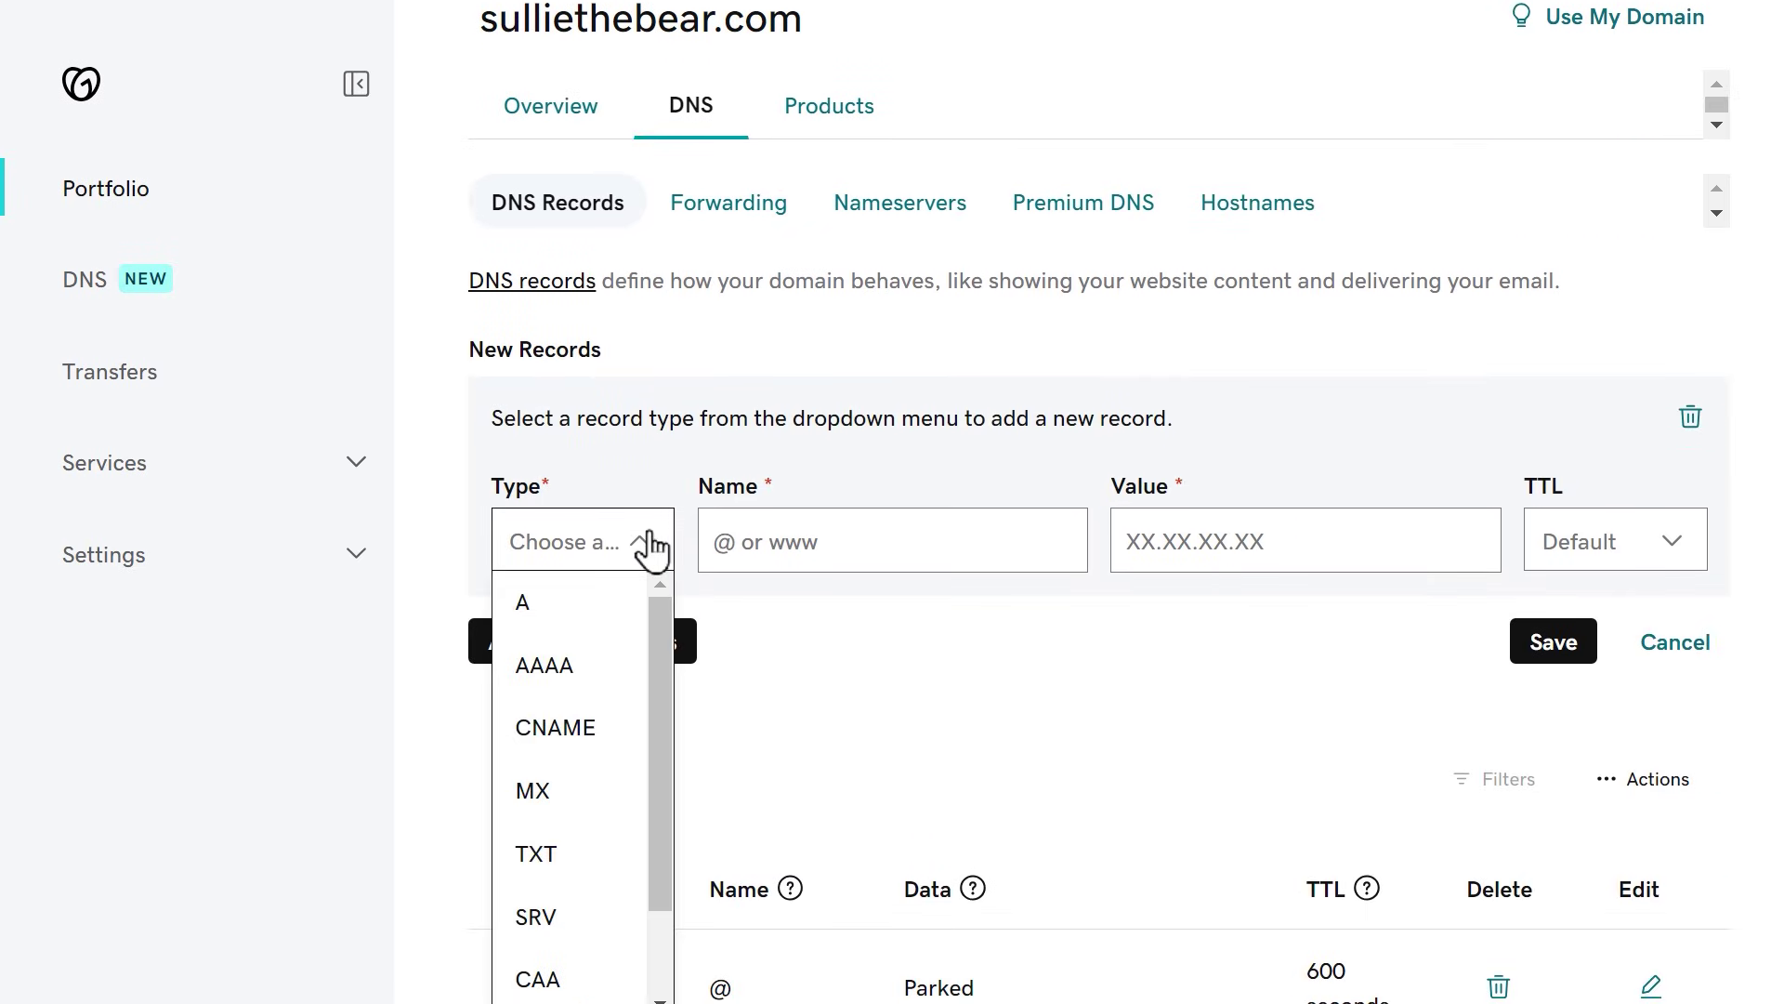
left_click(575, 854)
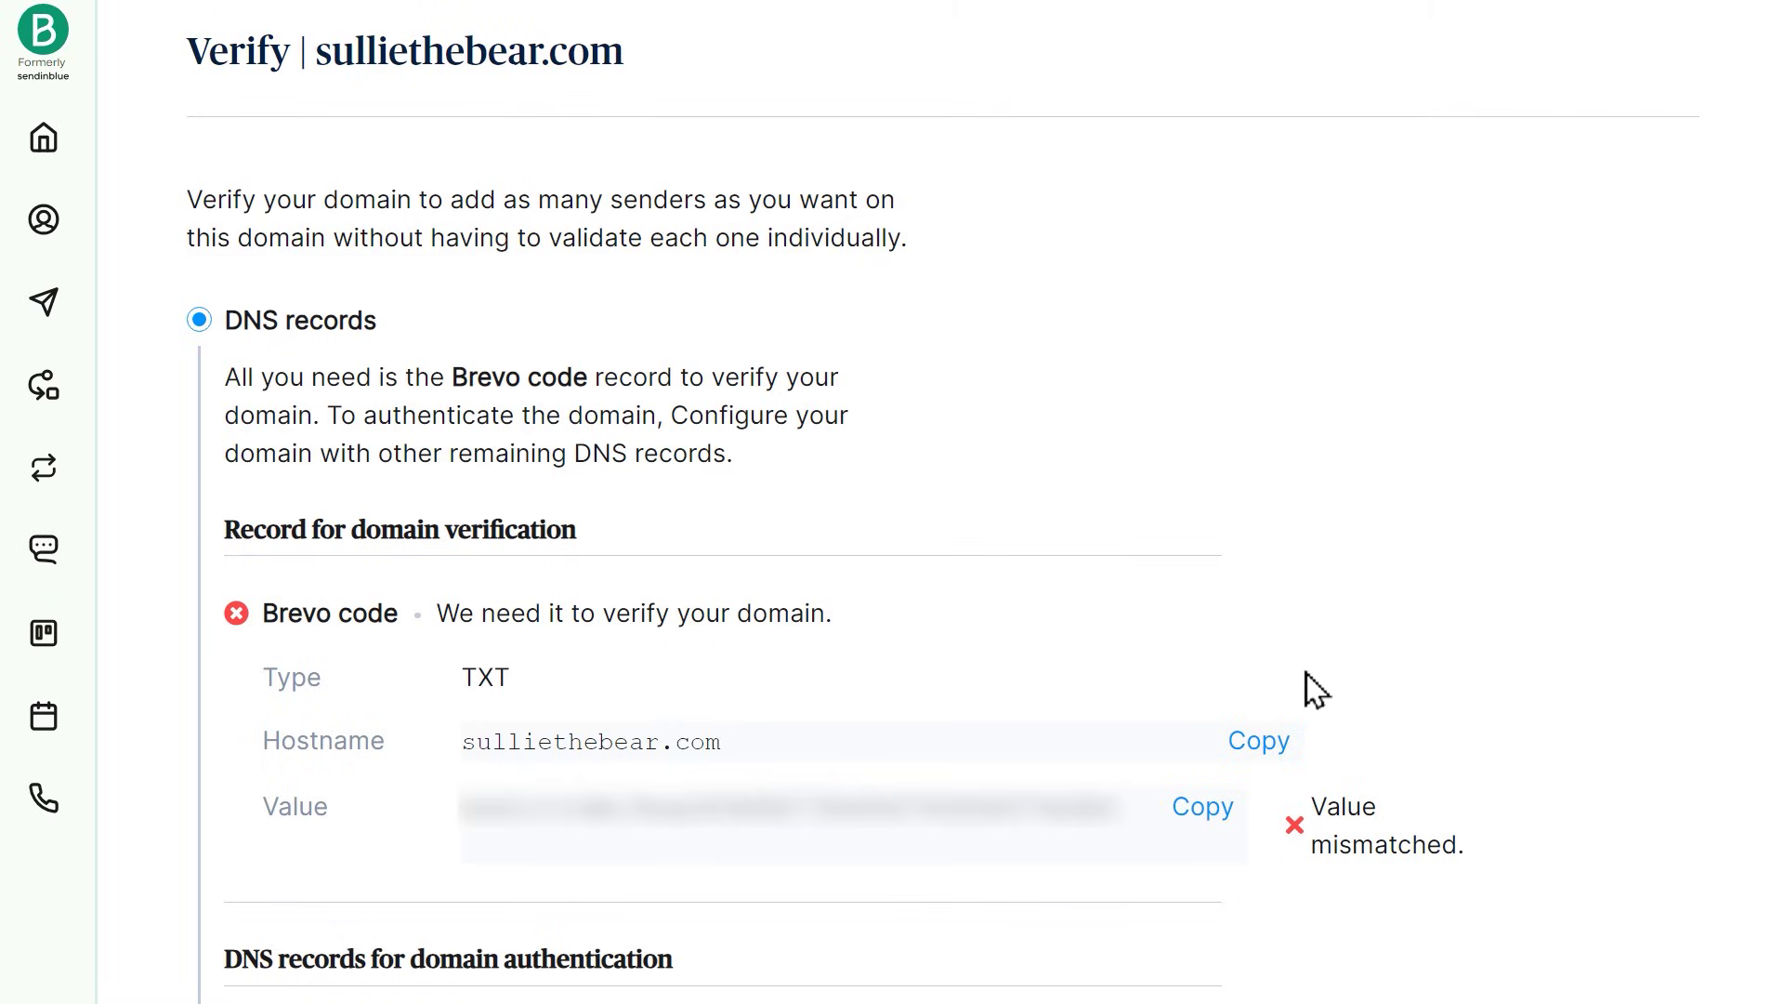
Step: Paste the Brevo code's hostname as the record name, then copy the code's value
left_click(1247, 744)
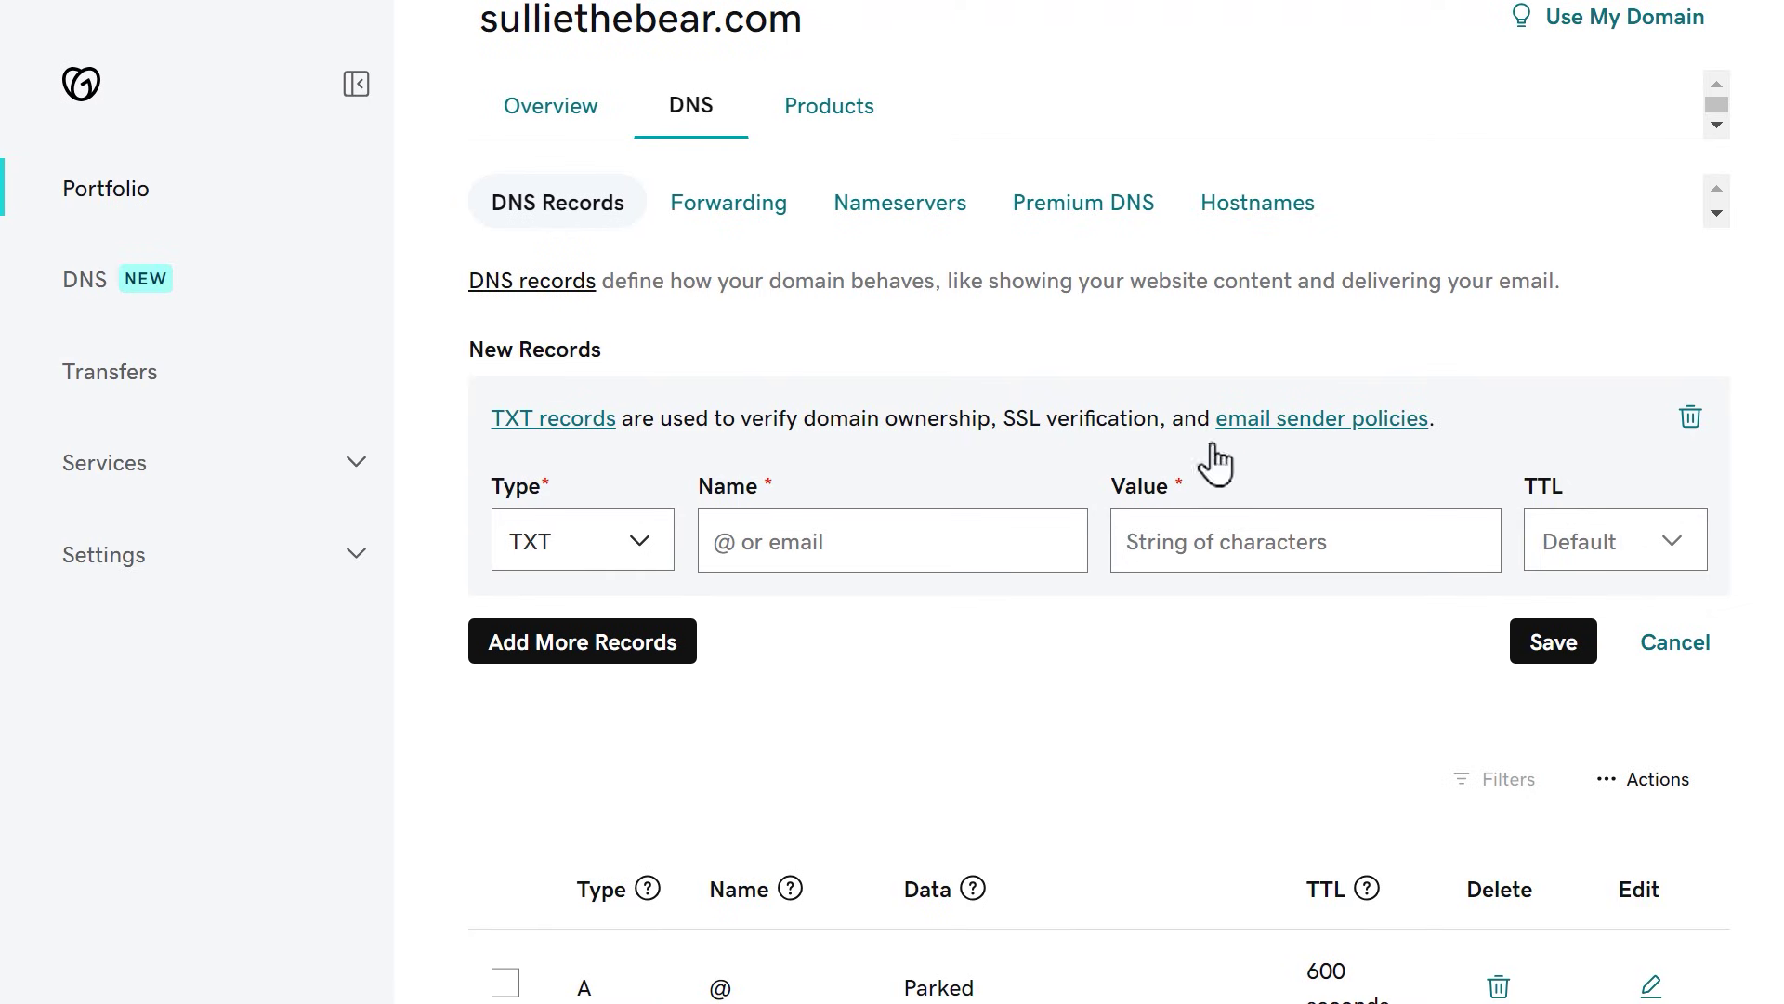
left_click(1042, 550)
key("ctrl+v")
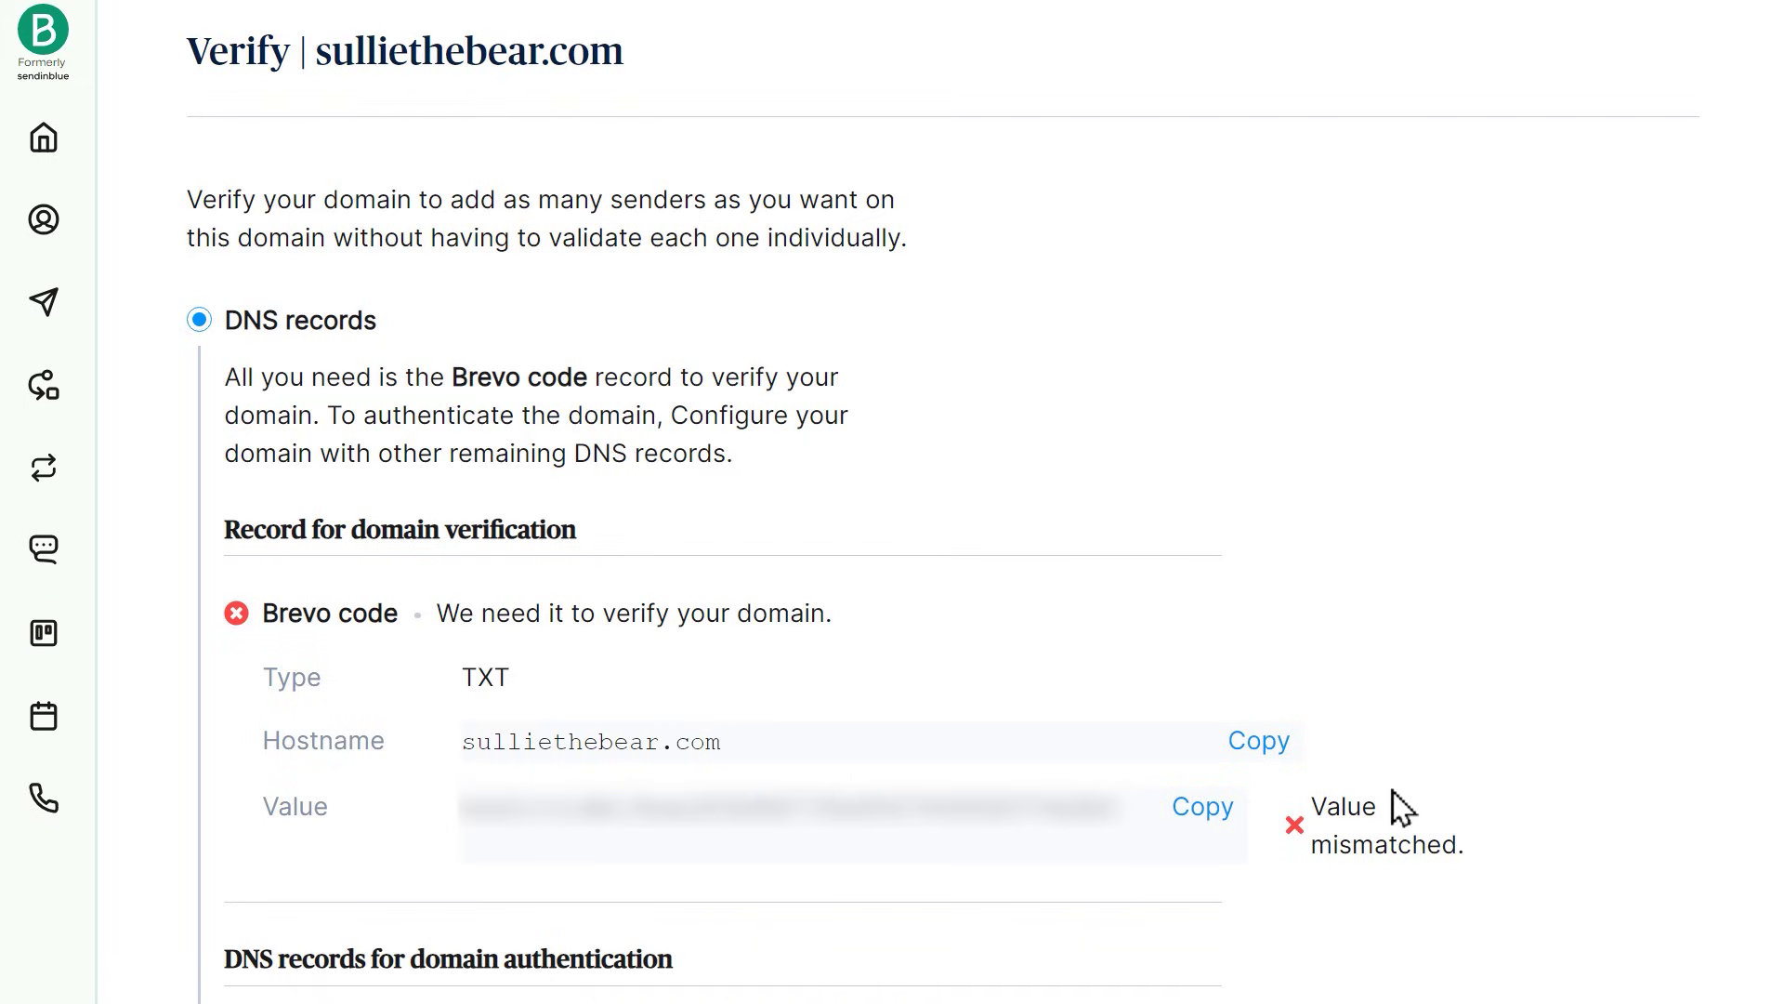
left_click(1227, 827)
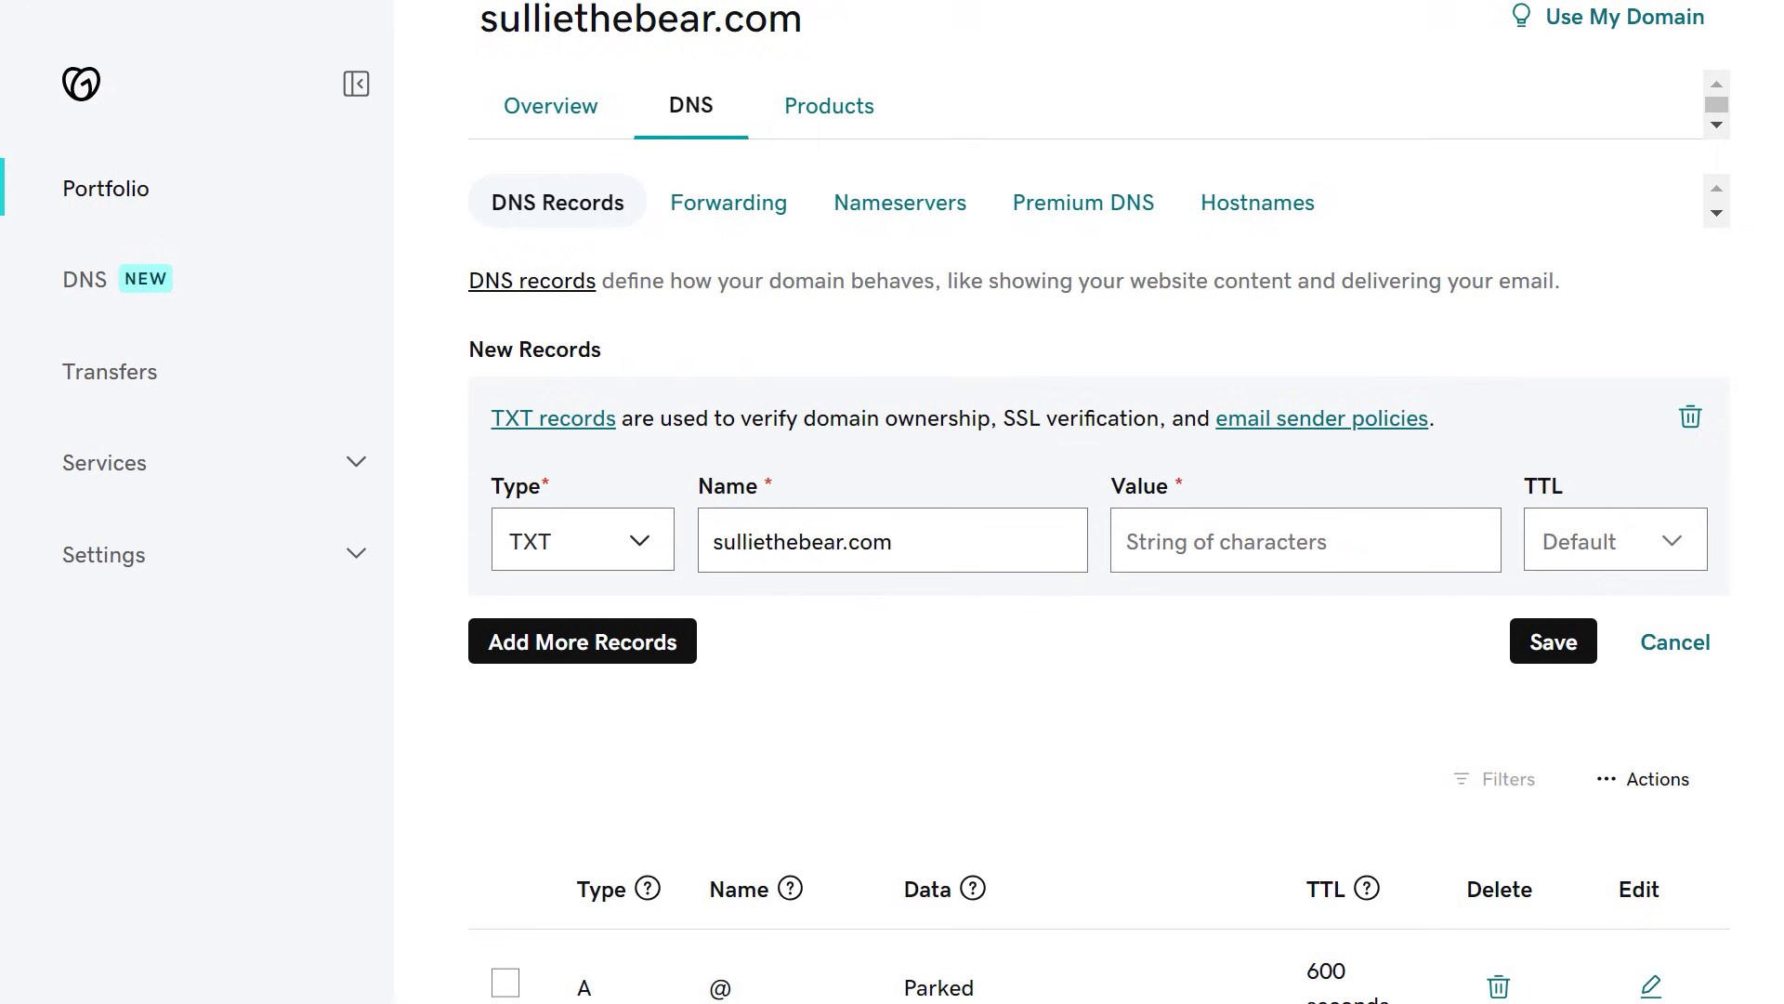
Step: Paste the Brevo code as the TXT value, set TTL to 1 Day, and save the record
left_click(1443, 531)
key("ctrl+v")
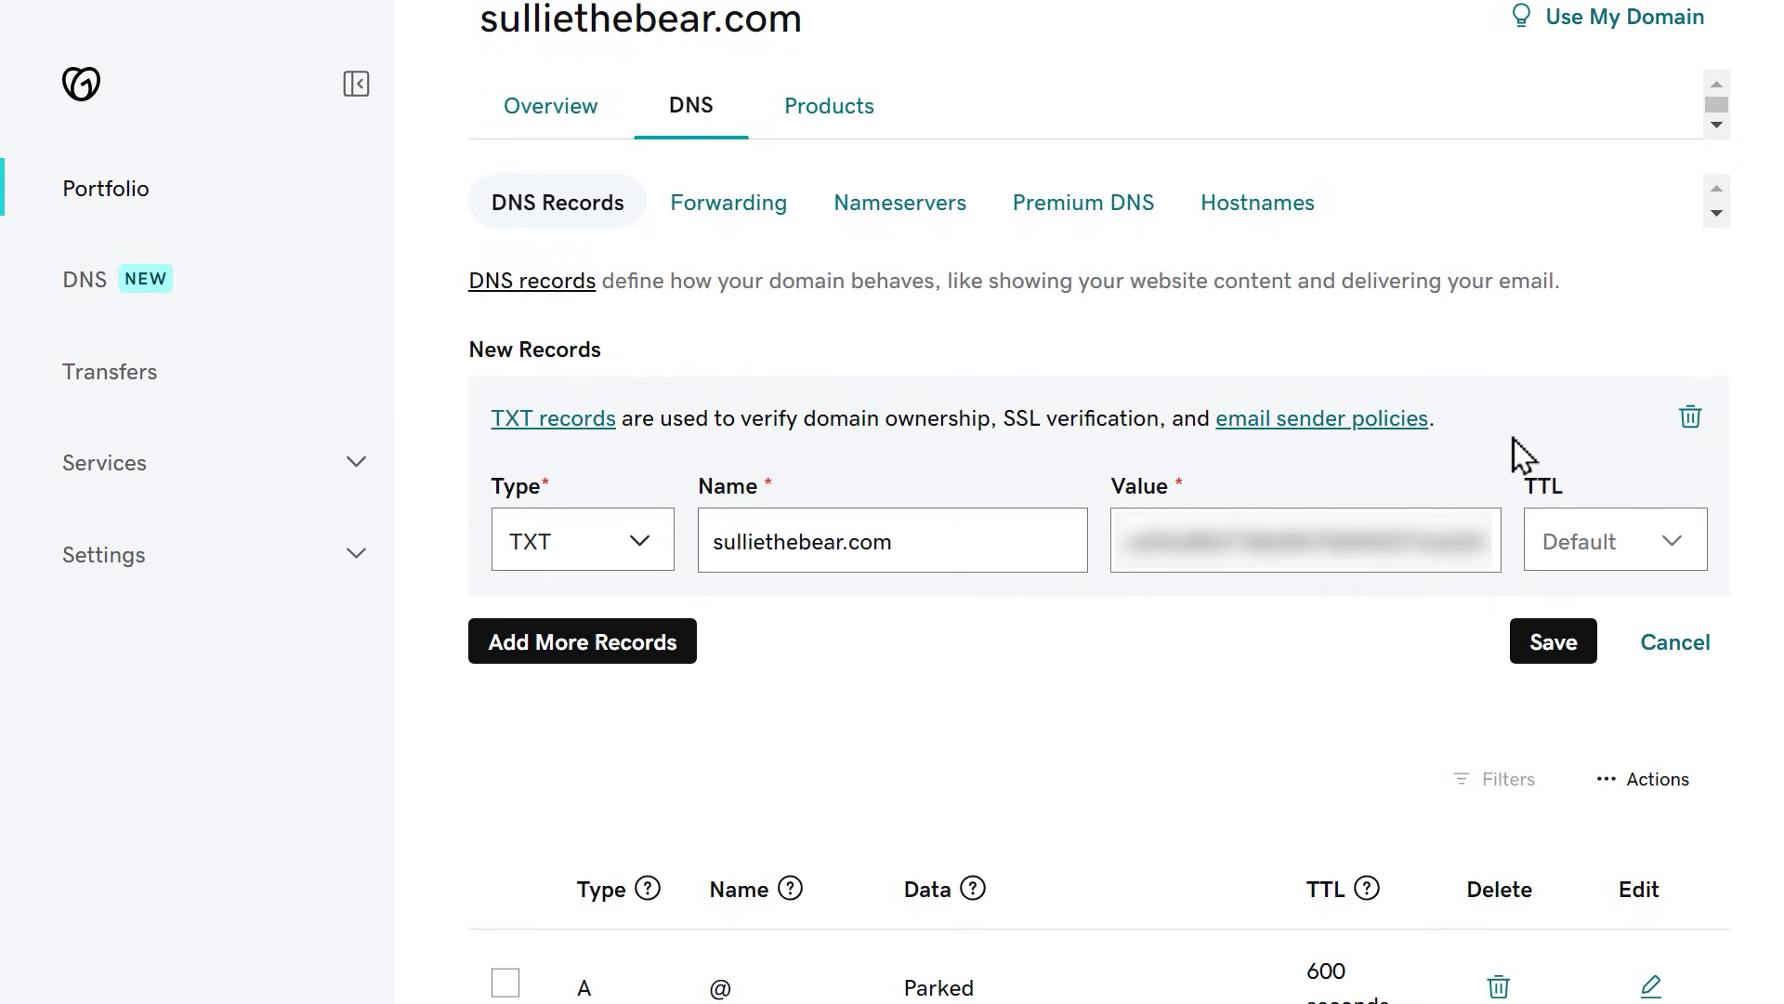
left_click(1693, 545)
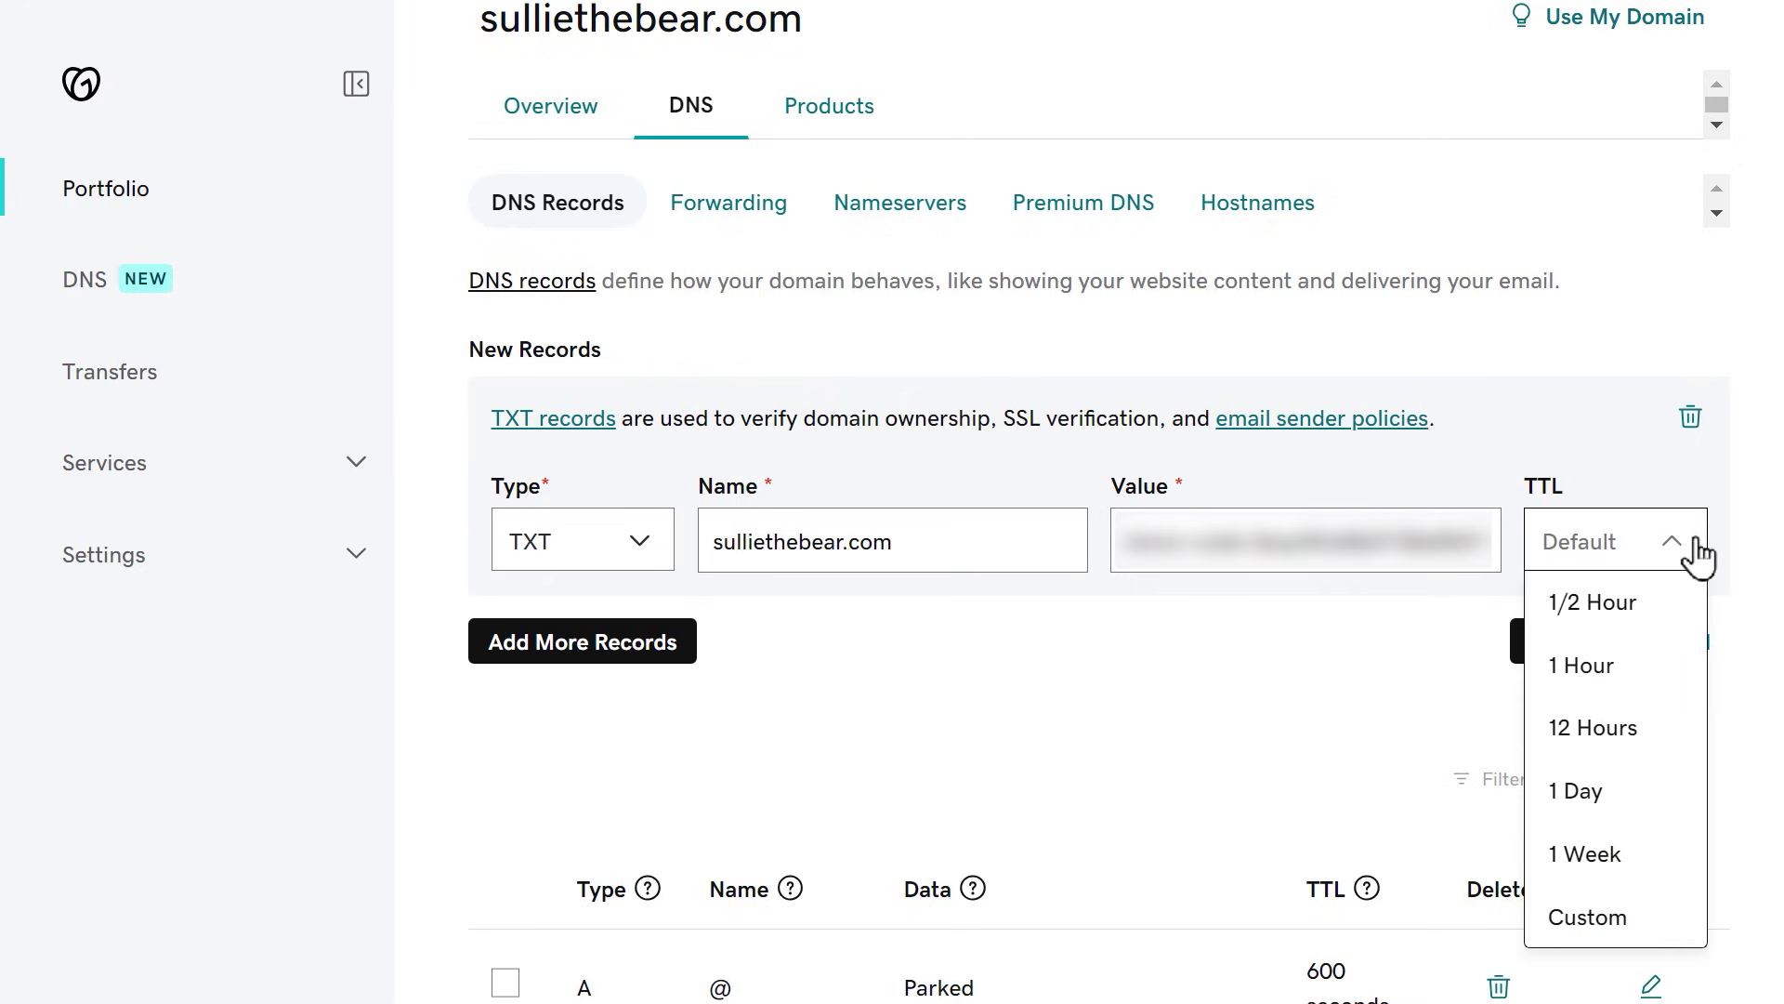
left_click(1580, 790)
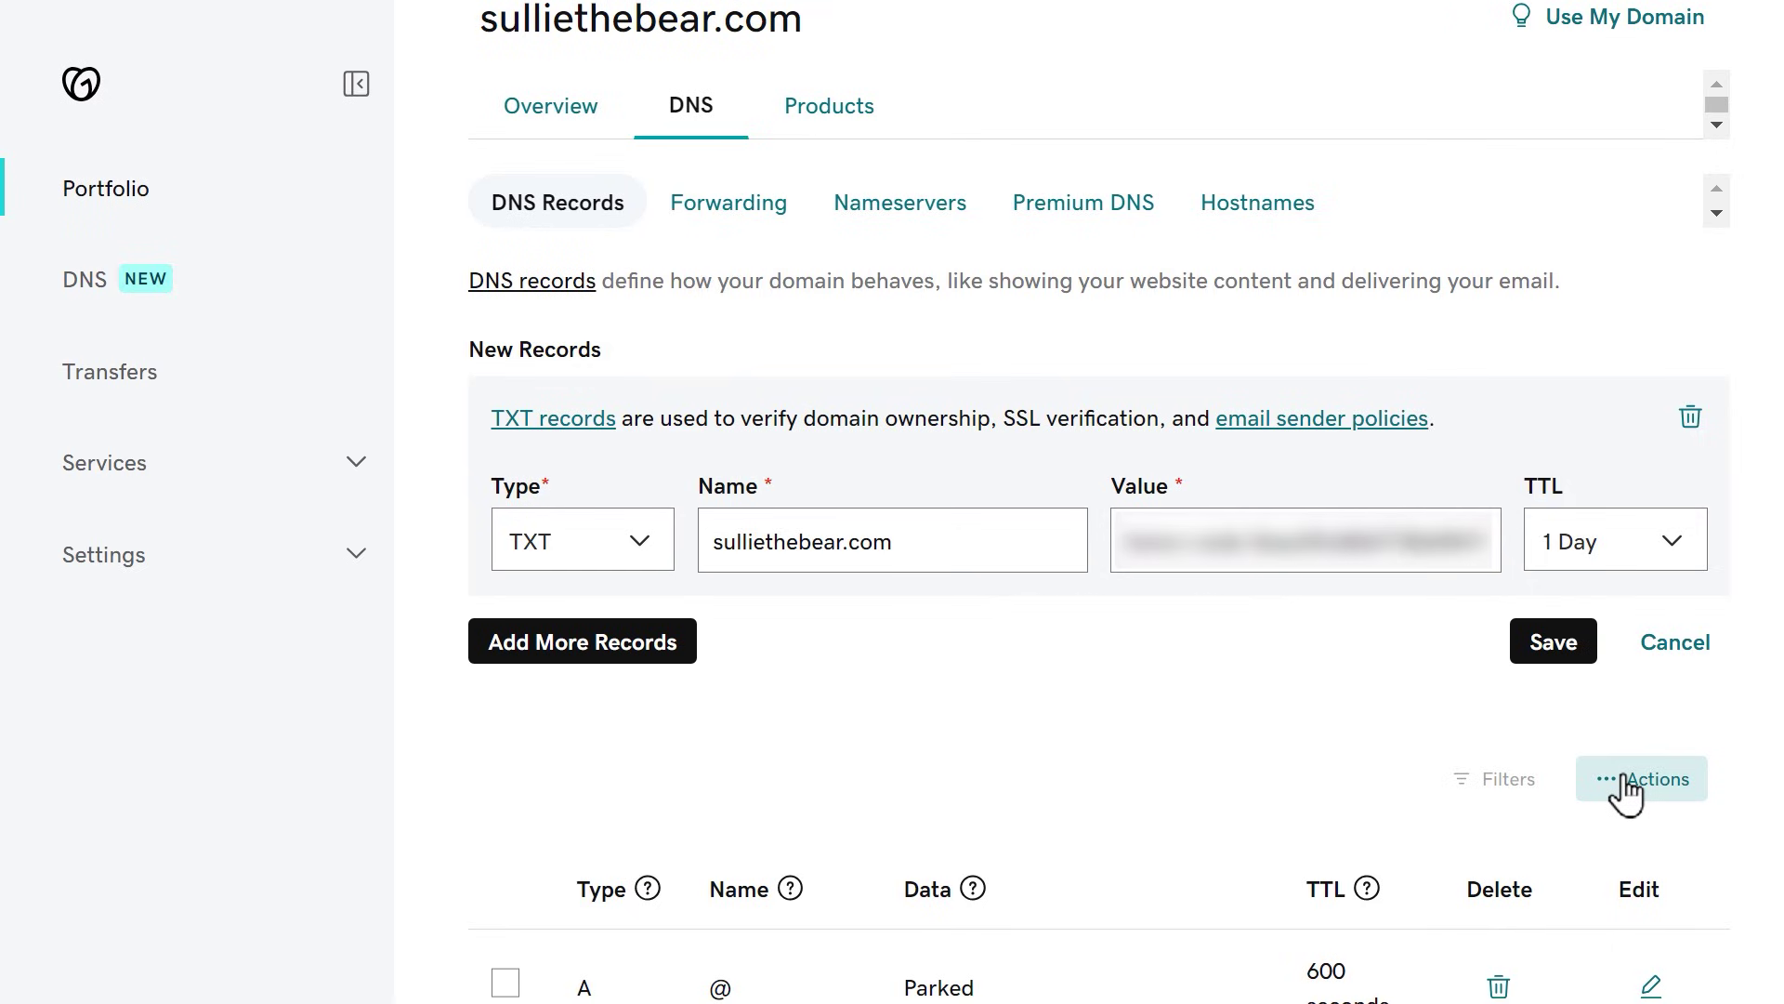
left_click(1553, 642)
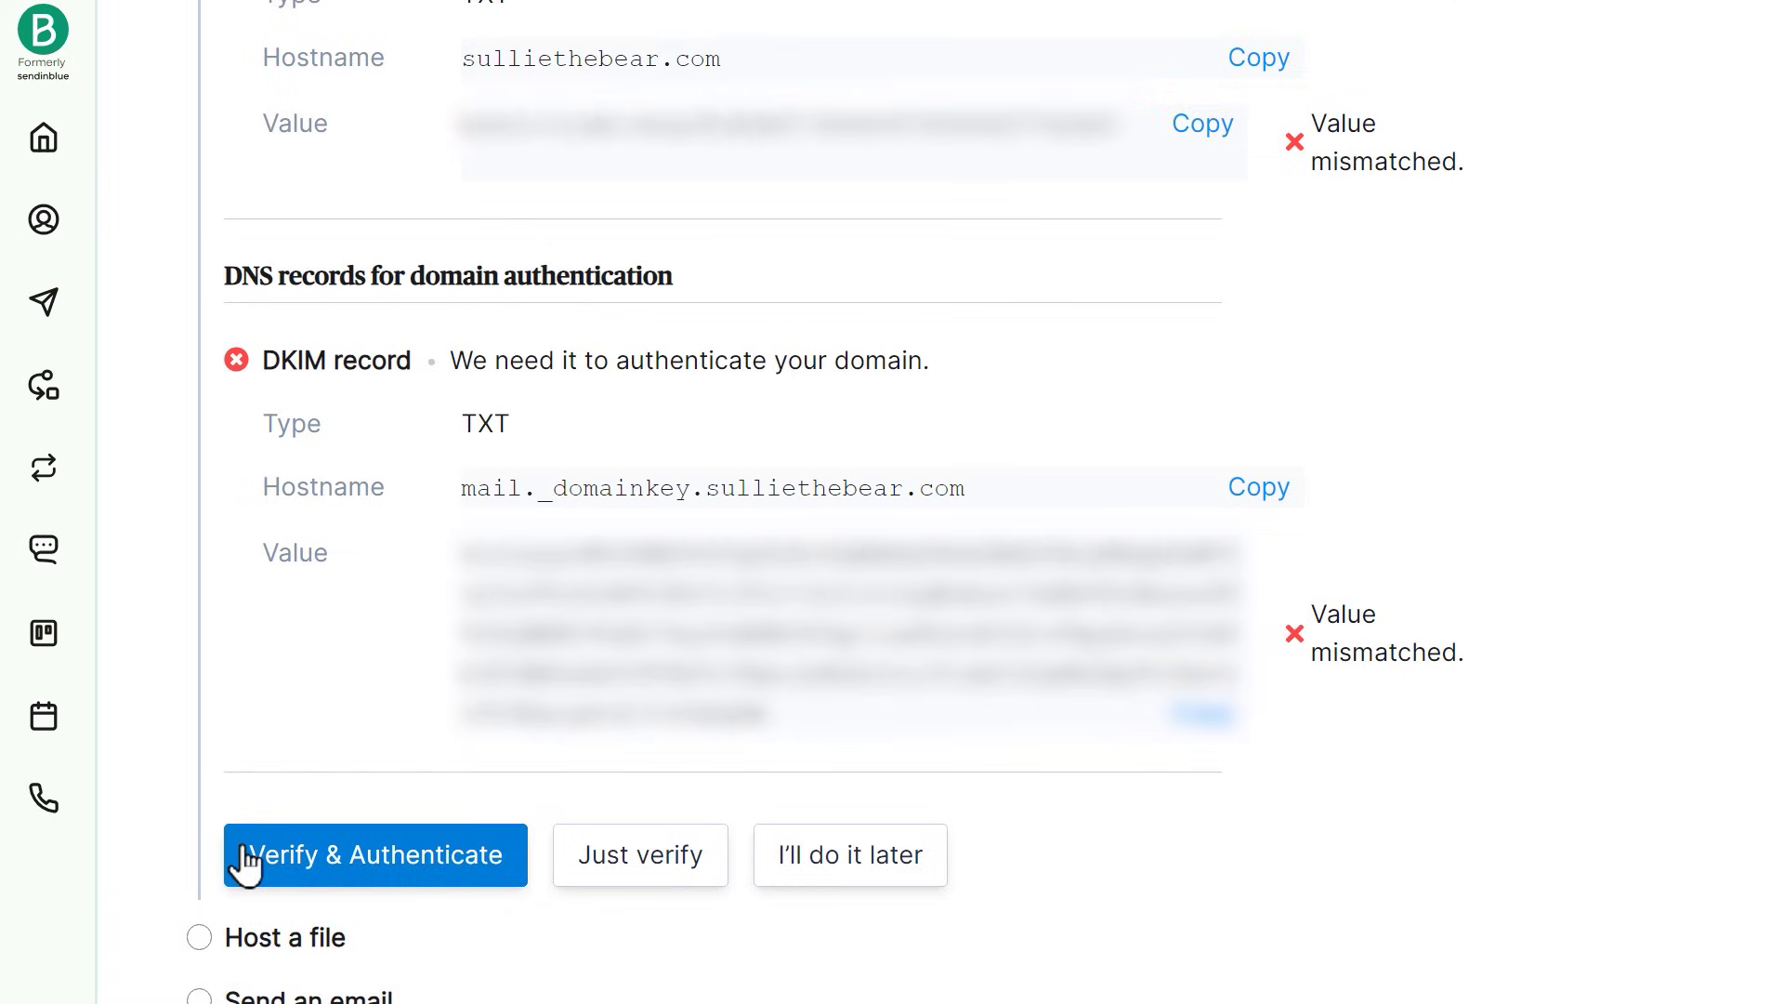
Step: Run Verify & Authenticate for sulliethebear.com on Brevo's Verify page
left_click(246, 856)
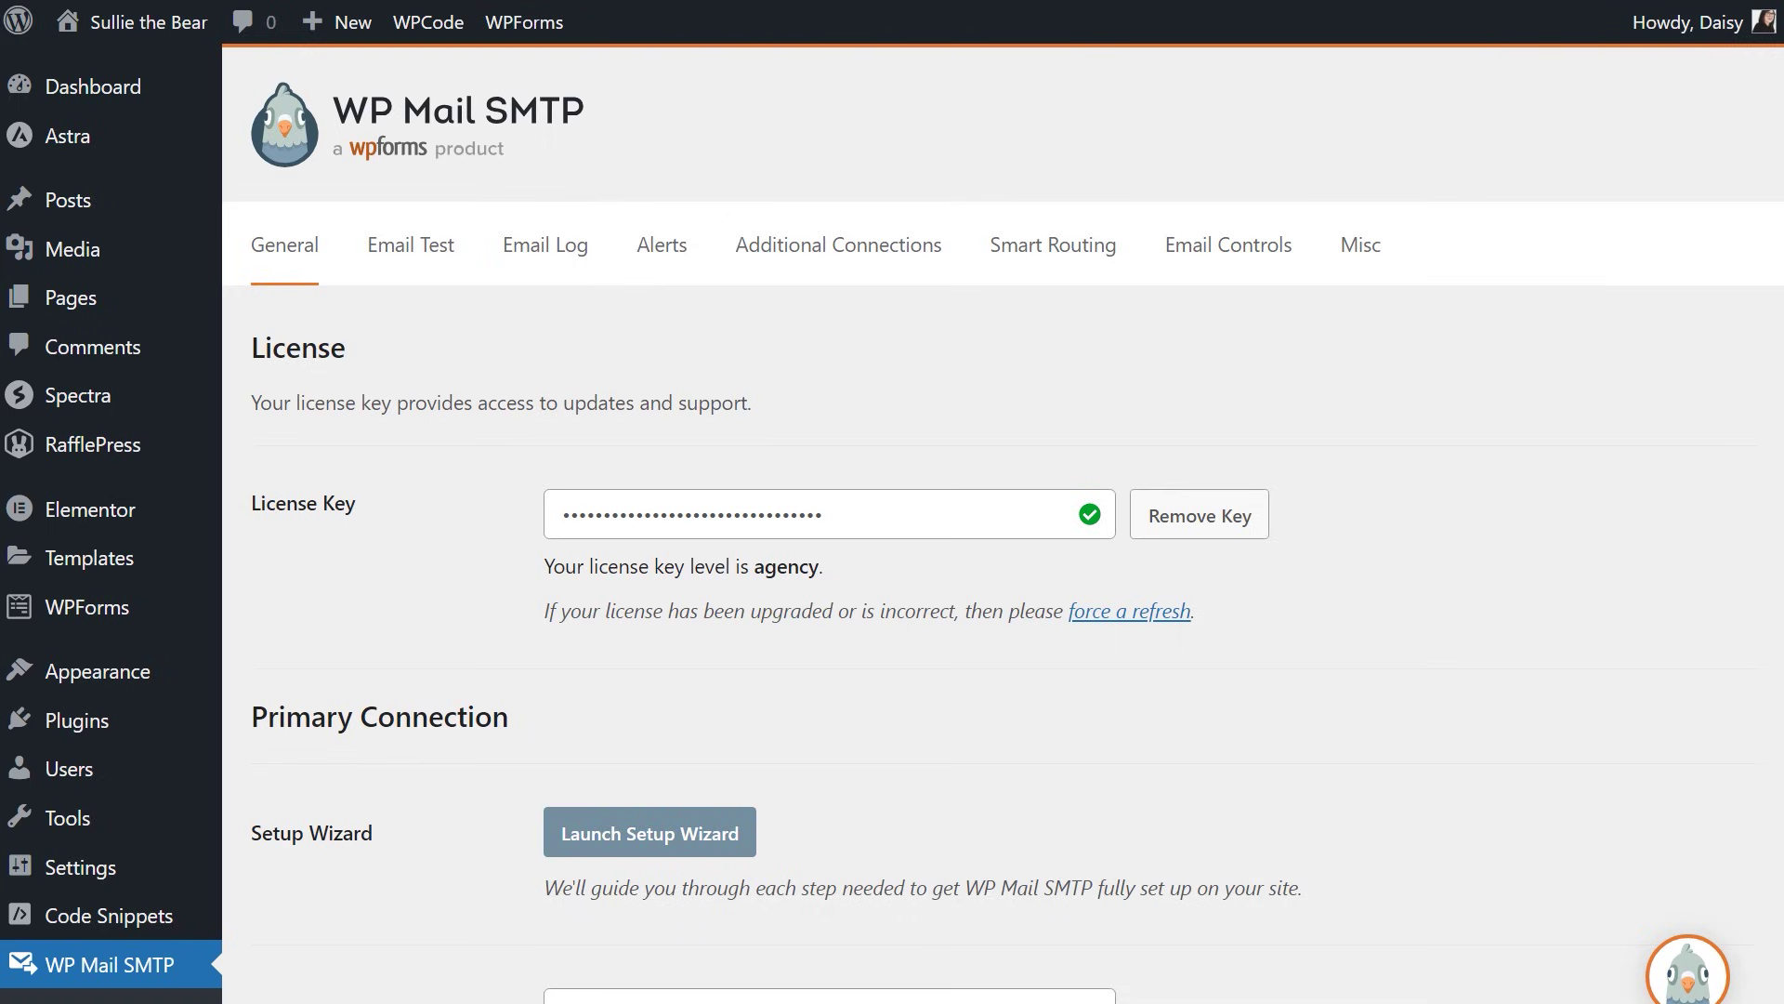
Step: Force the From Email and the From Name for all emails
scroll(892, 521, "down", 8)
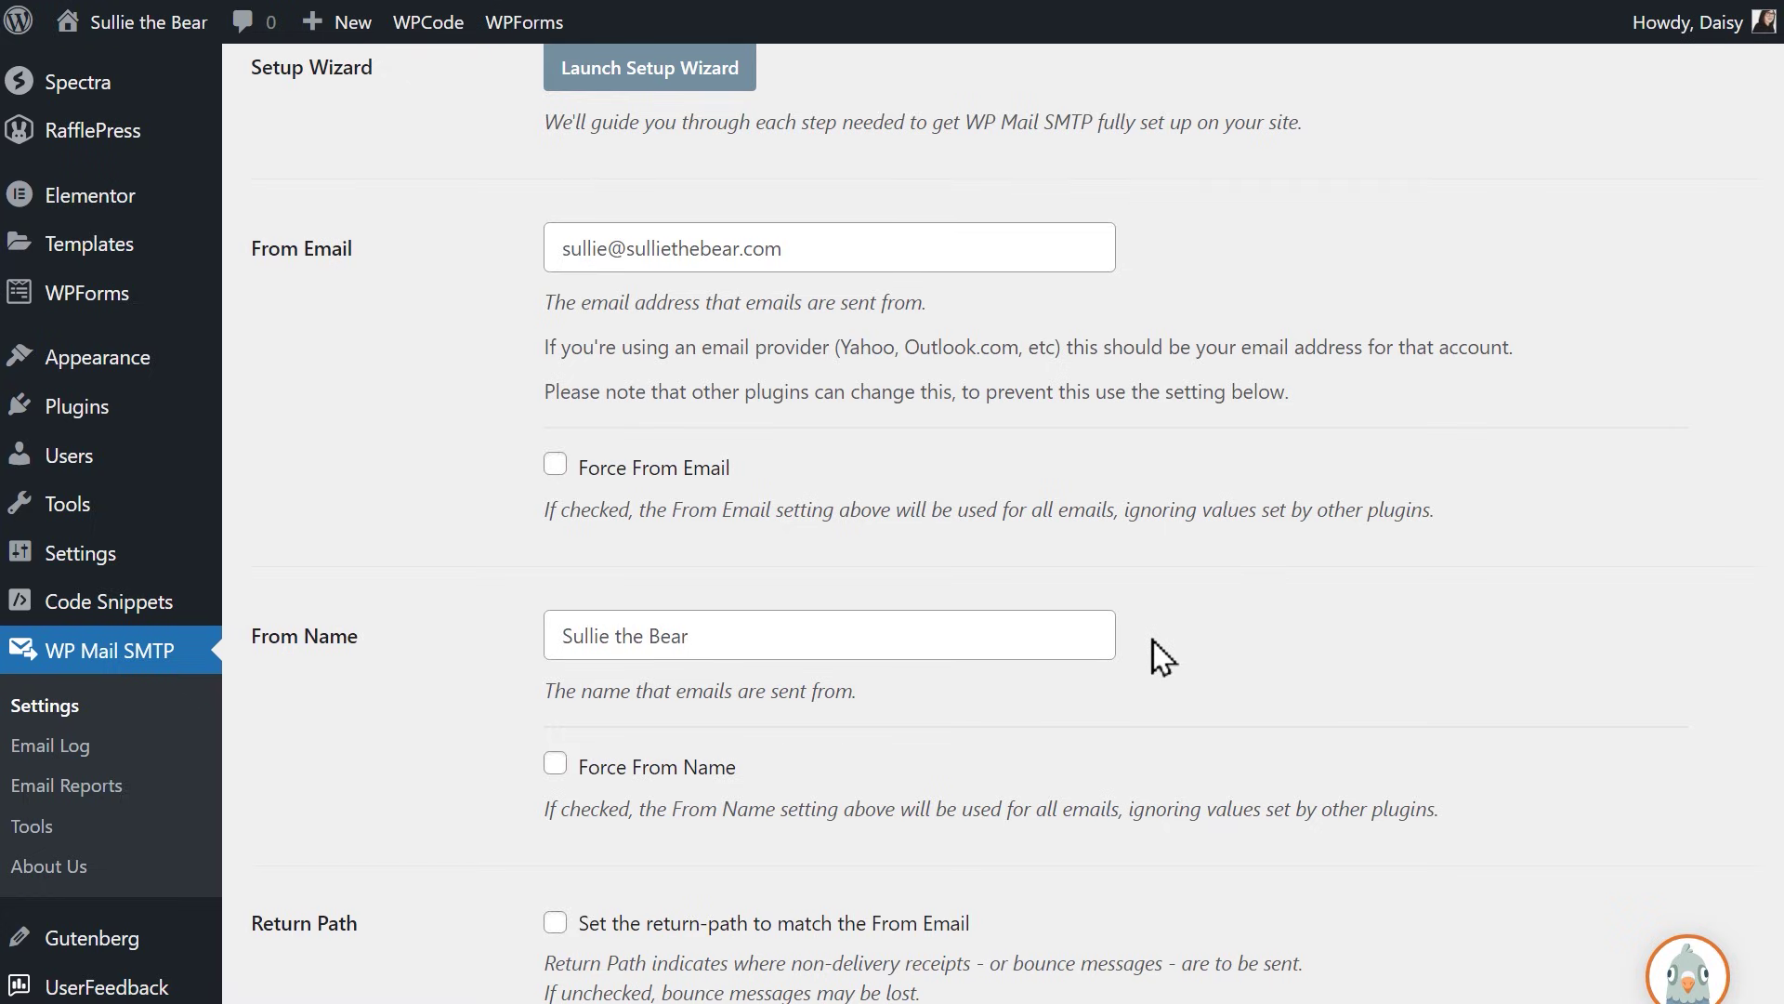
left_click(1052, 242)
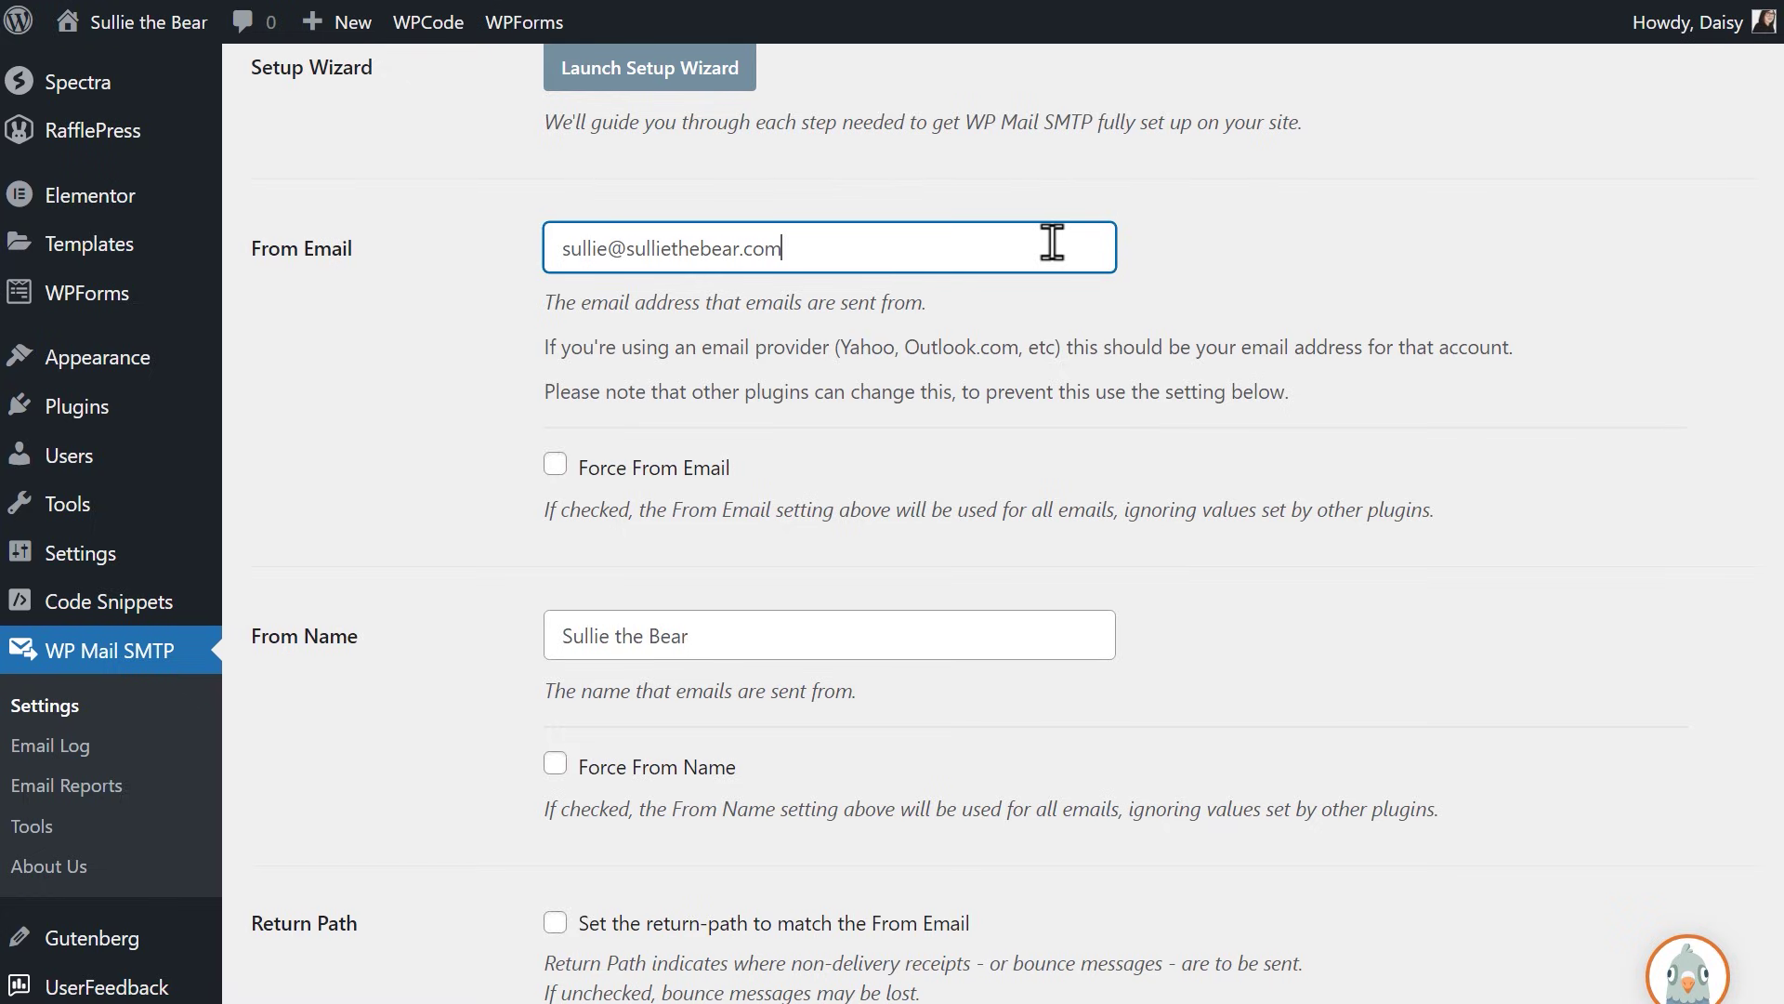
left_click(587, 467)
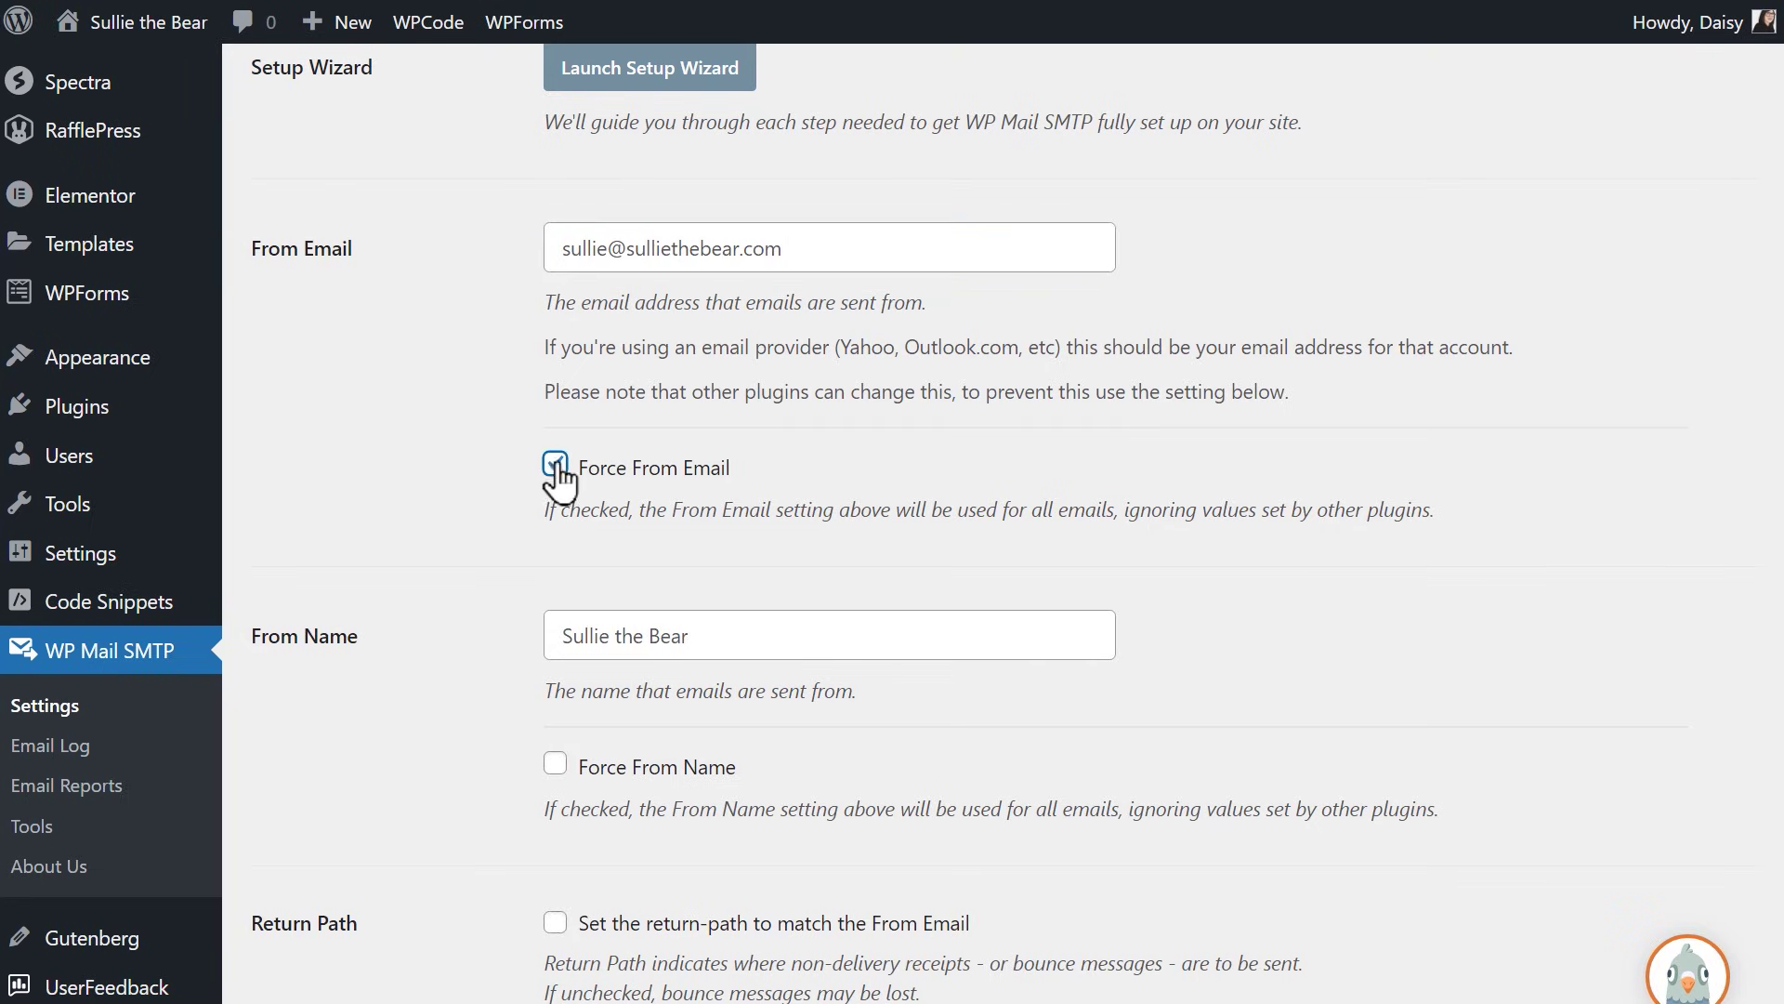
left_click(830, 636)
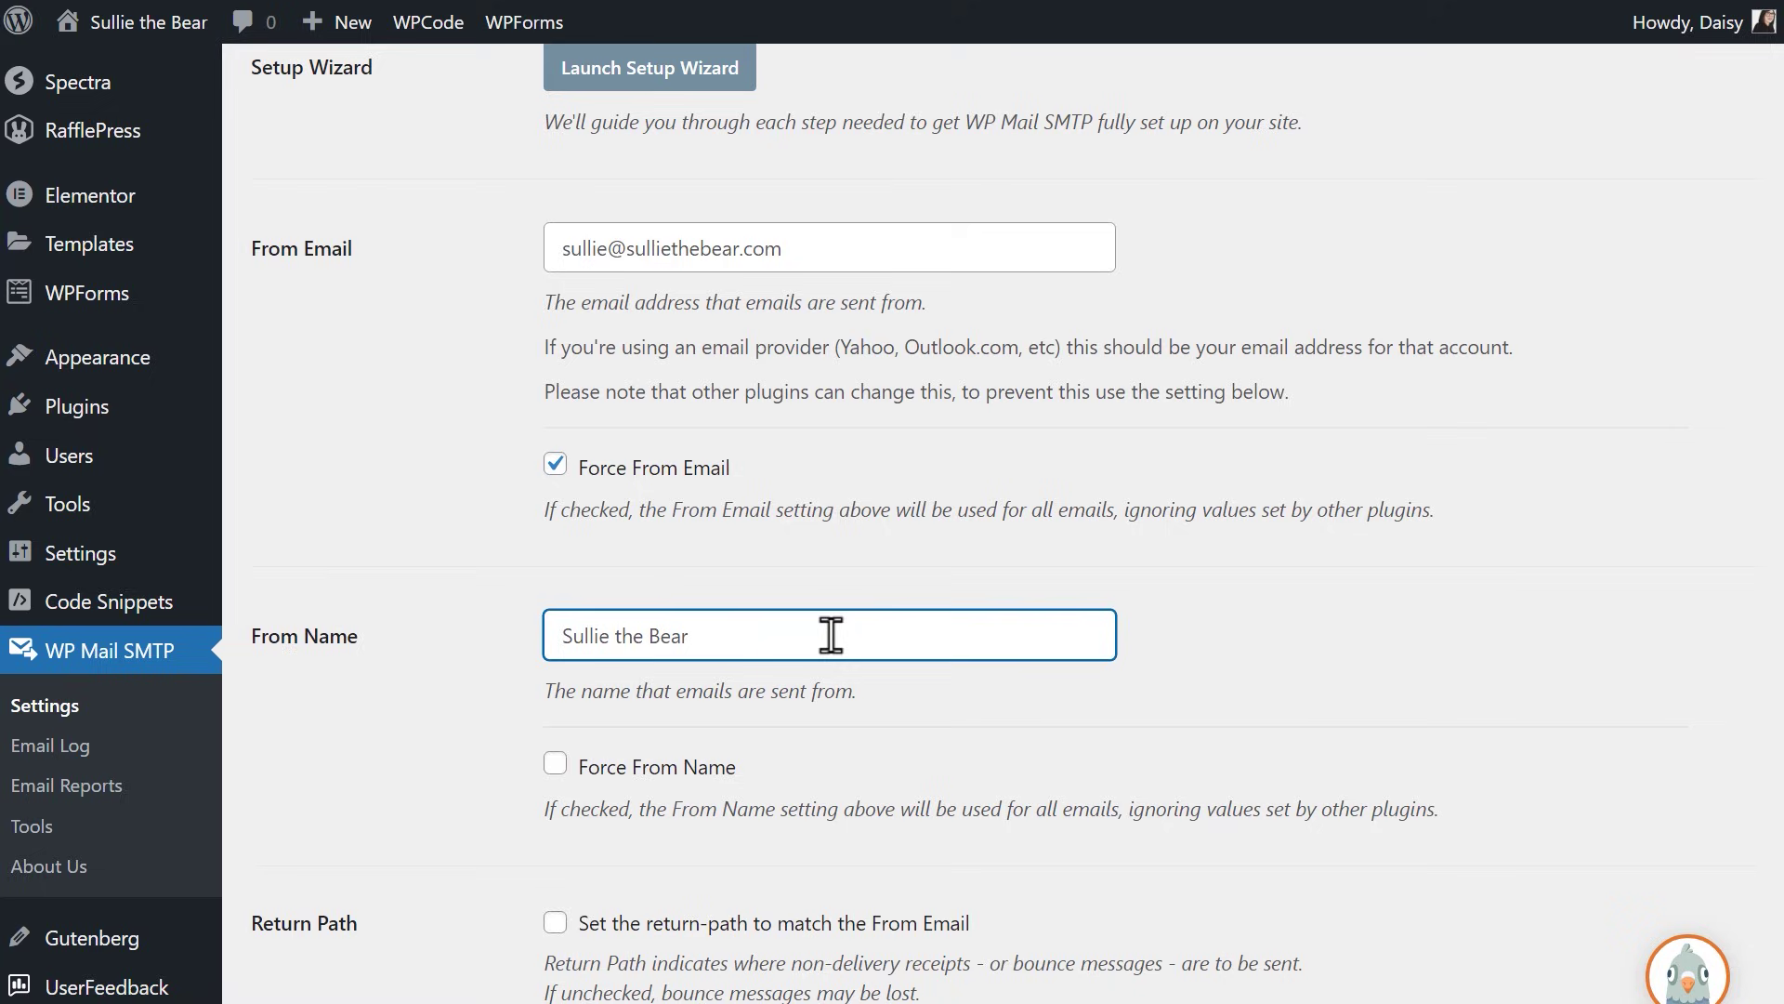
left_click(555, 765)
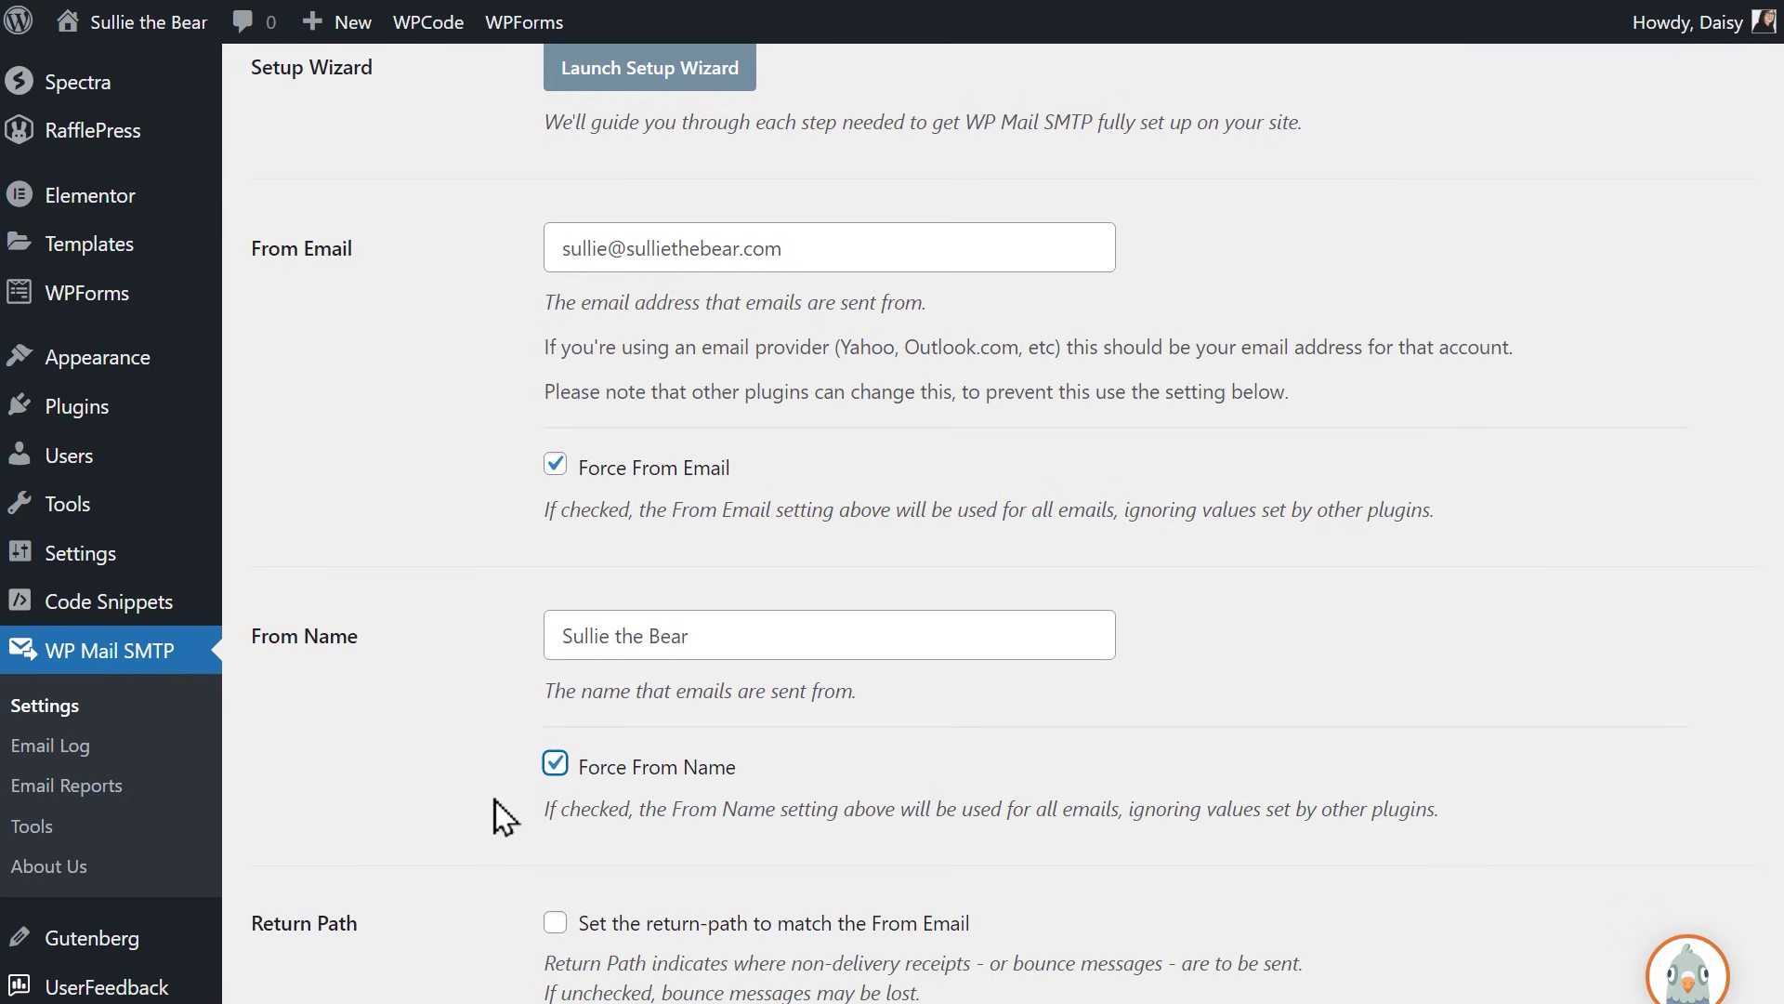
Step: Select Brevo as the mailer and go to its API Key and Sending Domain fields
scroll(494, 799, "down", 10)
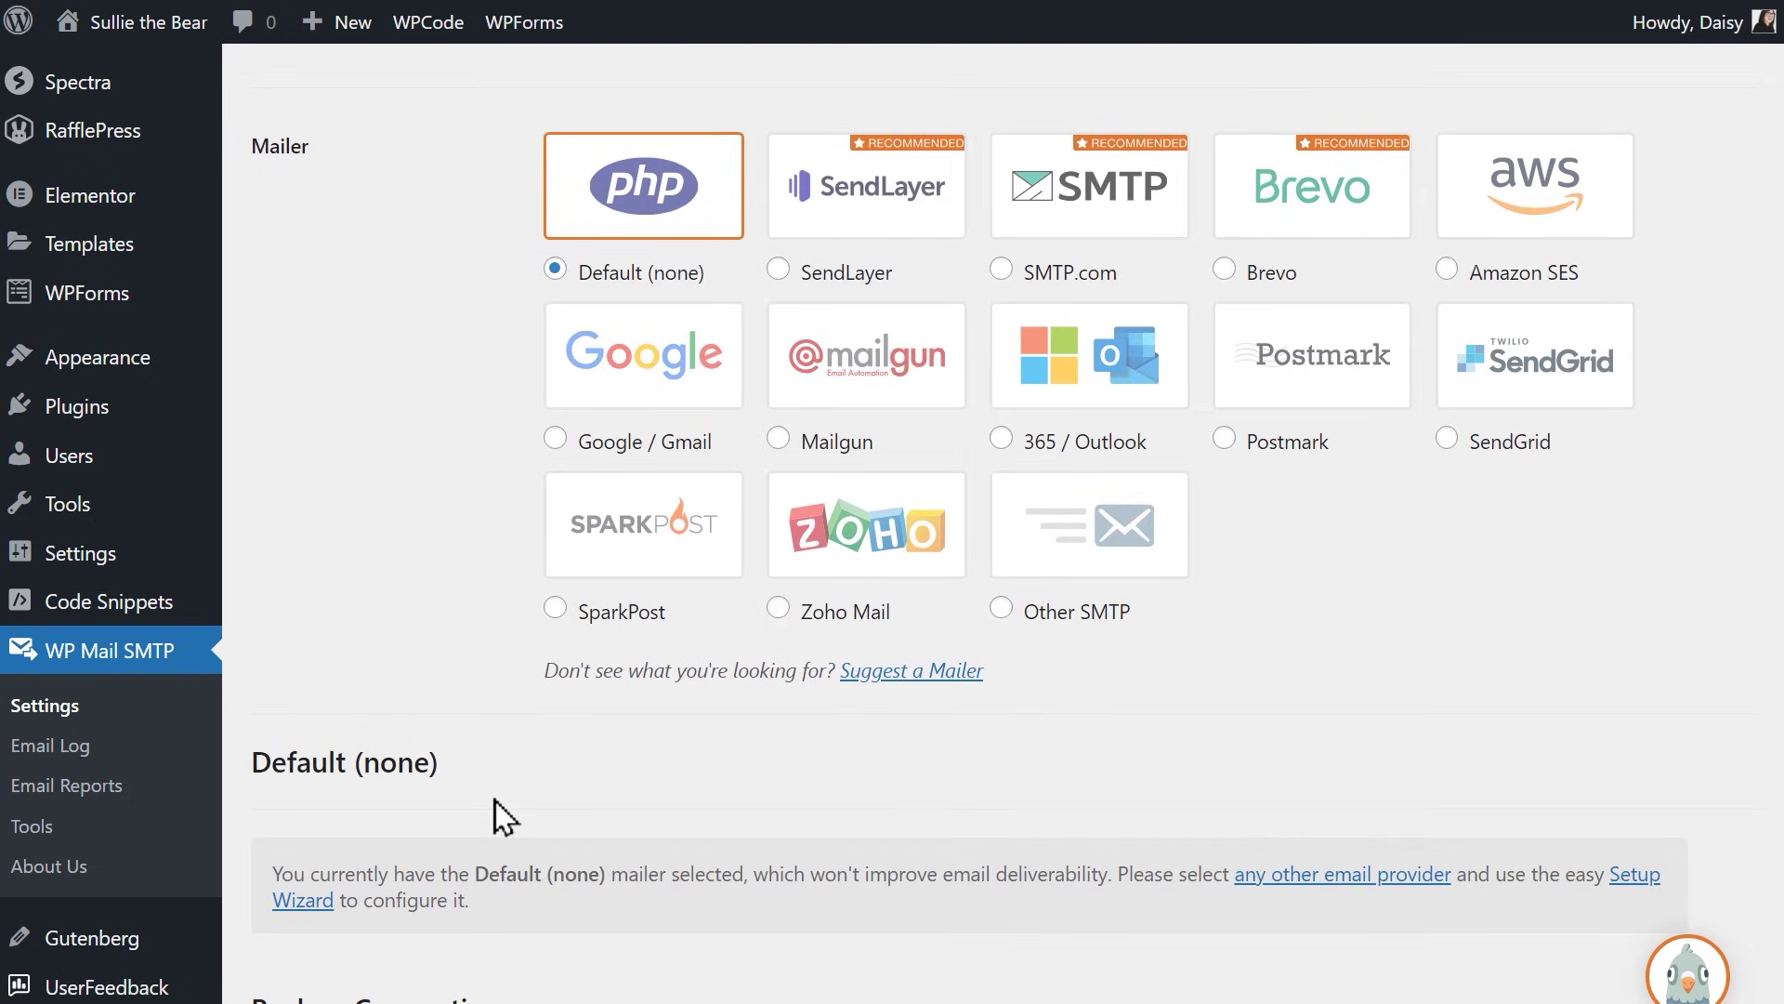
left_click(1225, 271)
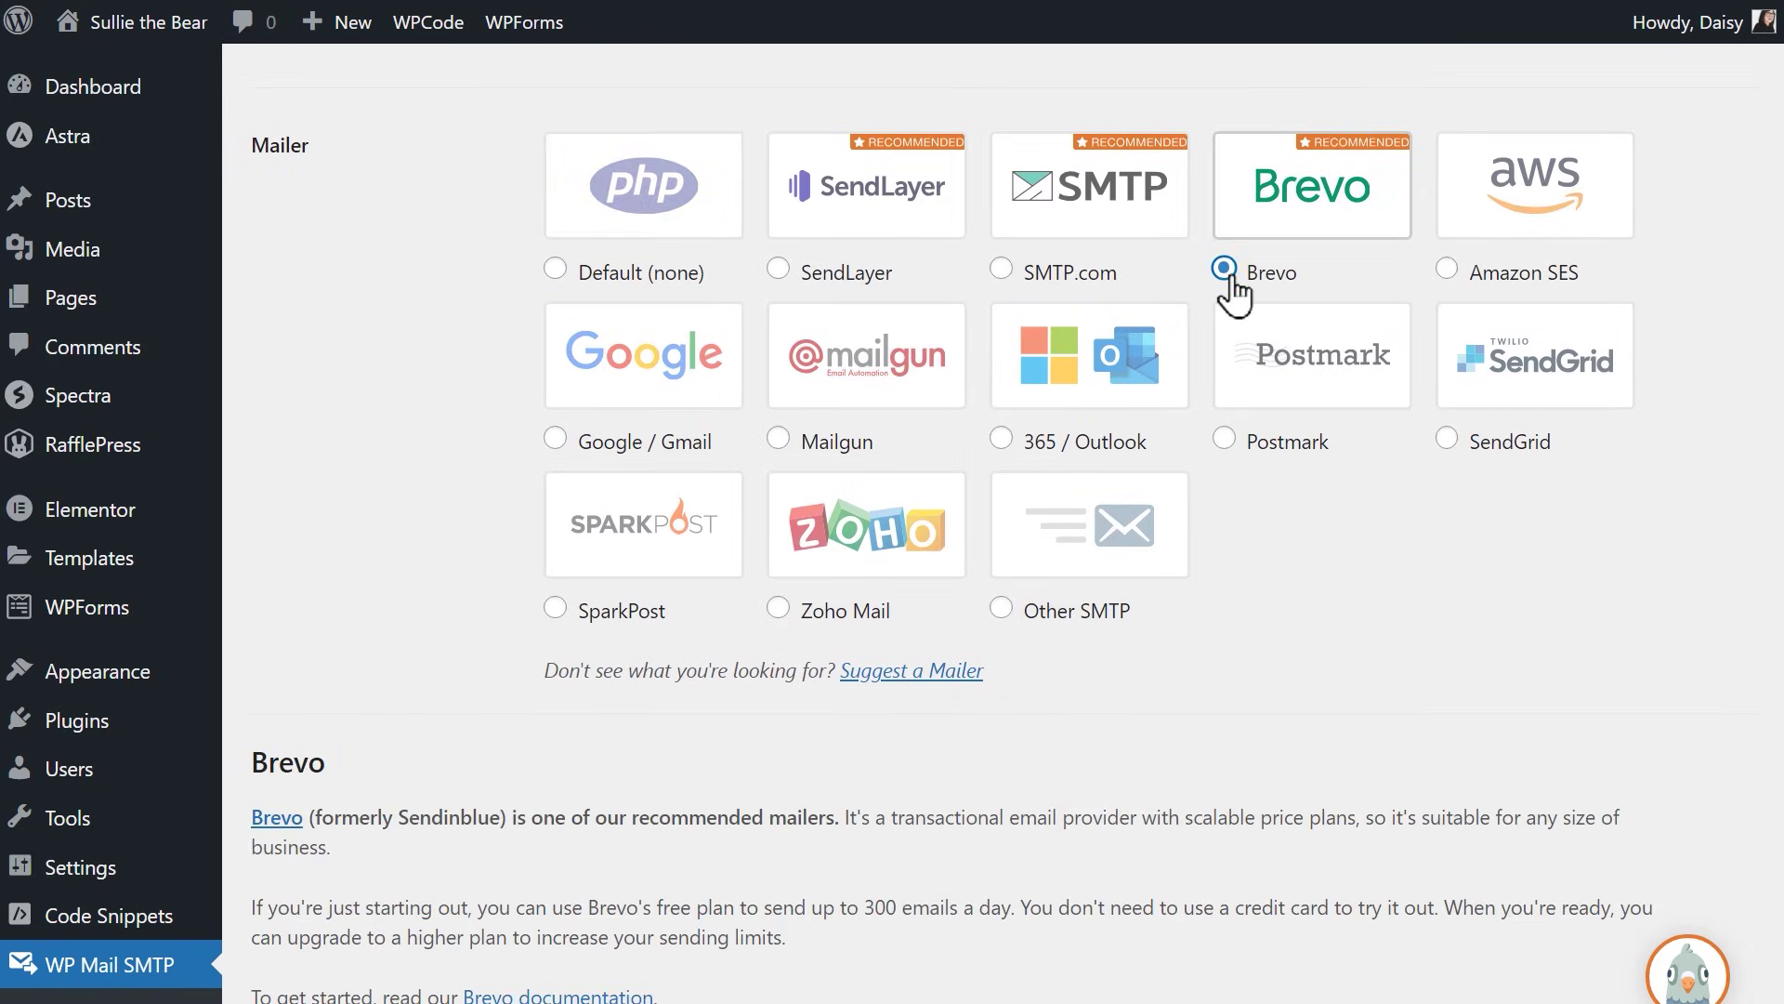
scroll(1264, 289, "down", 7)
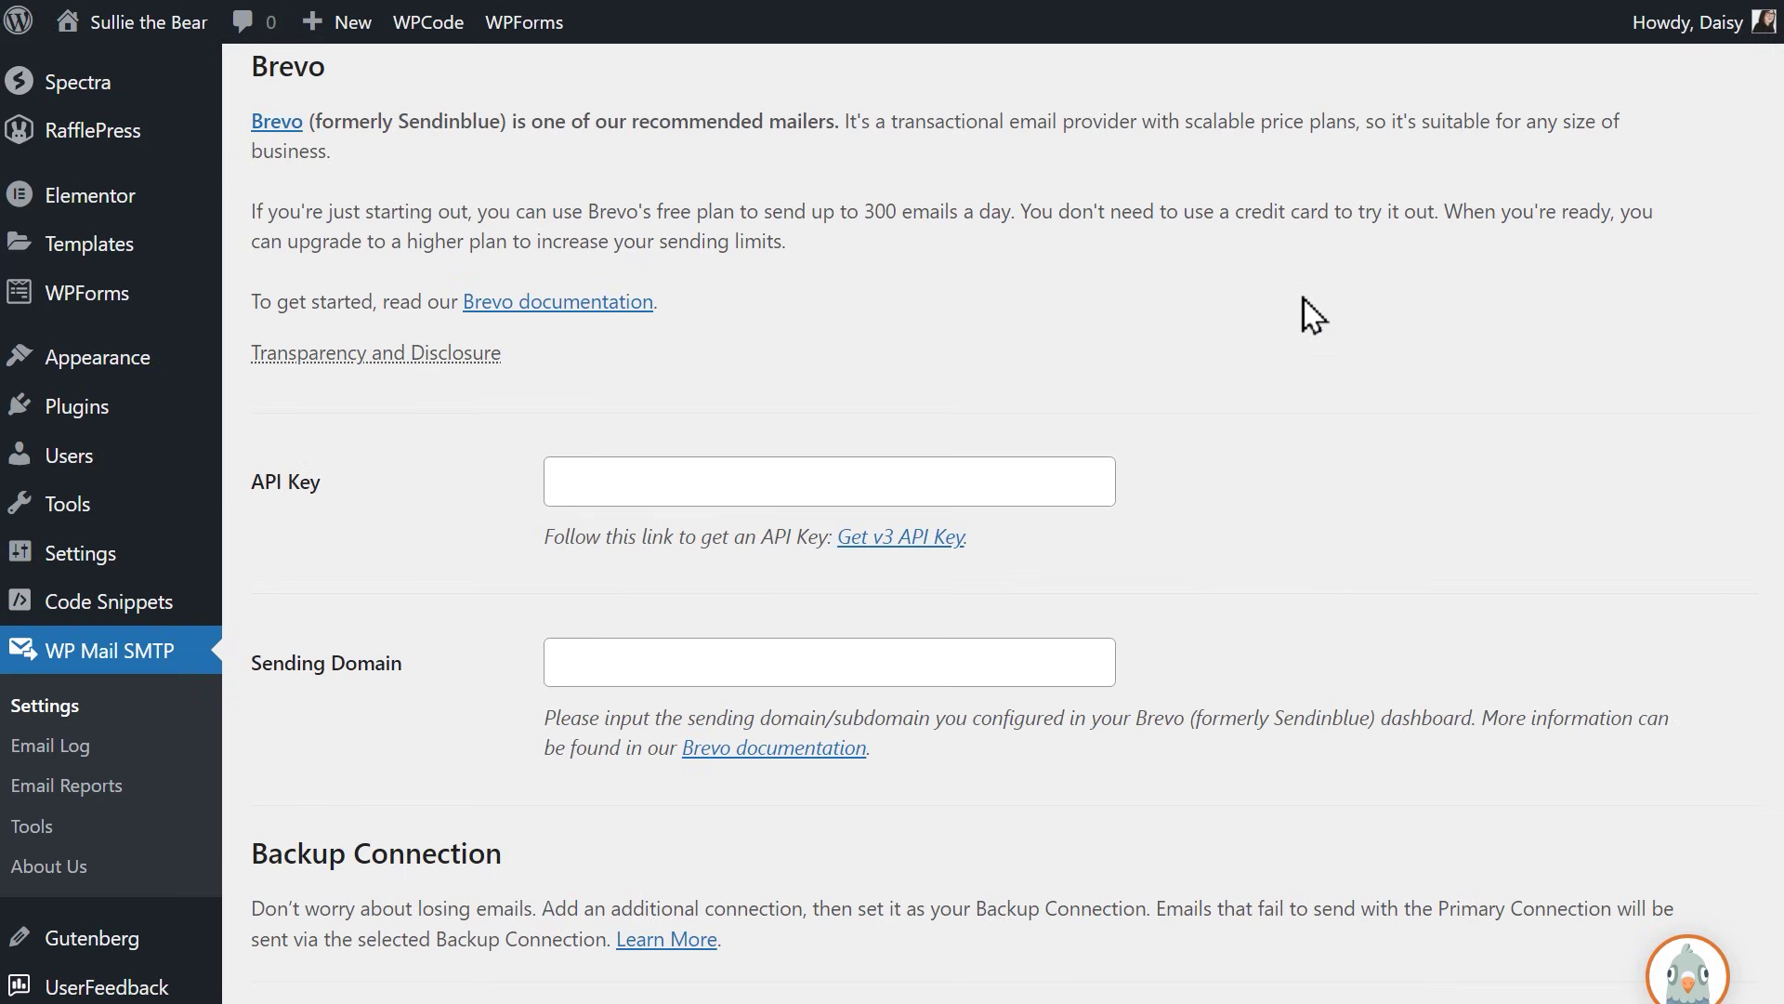
left_click(1040, 480)
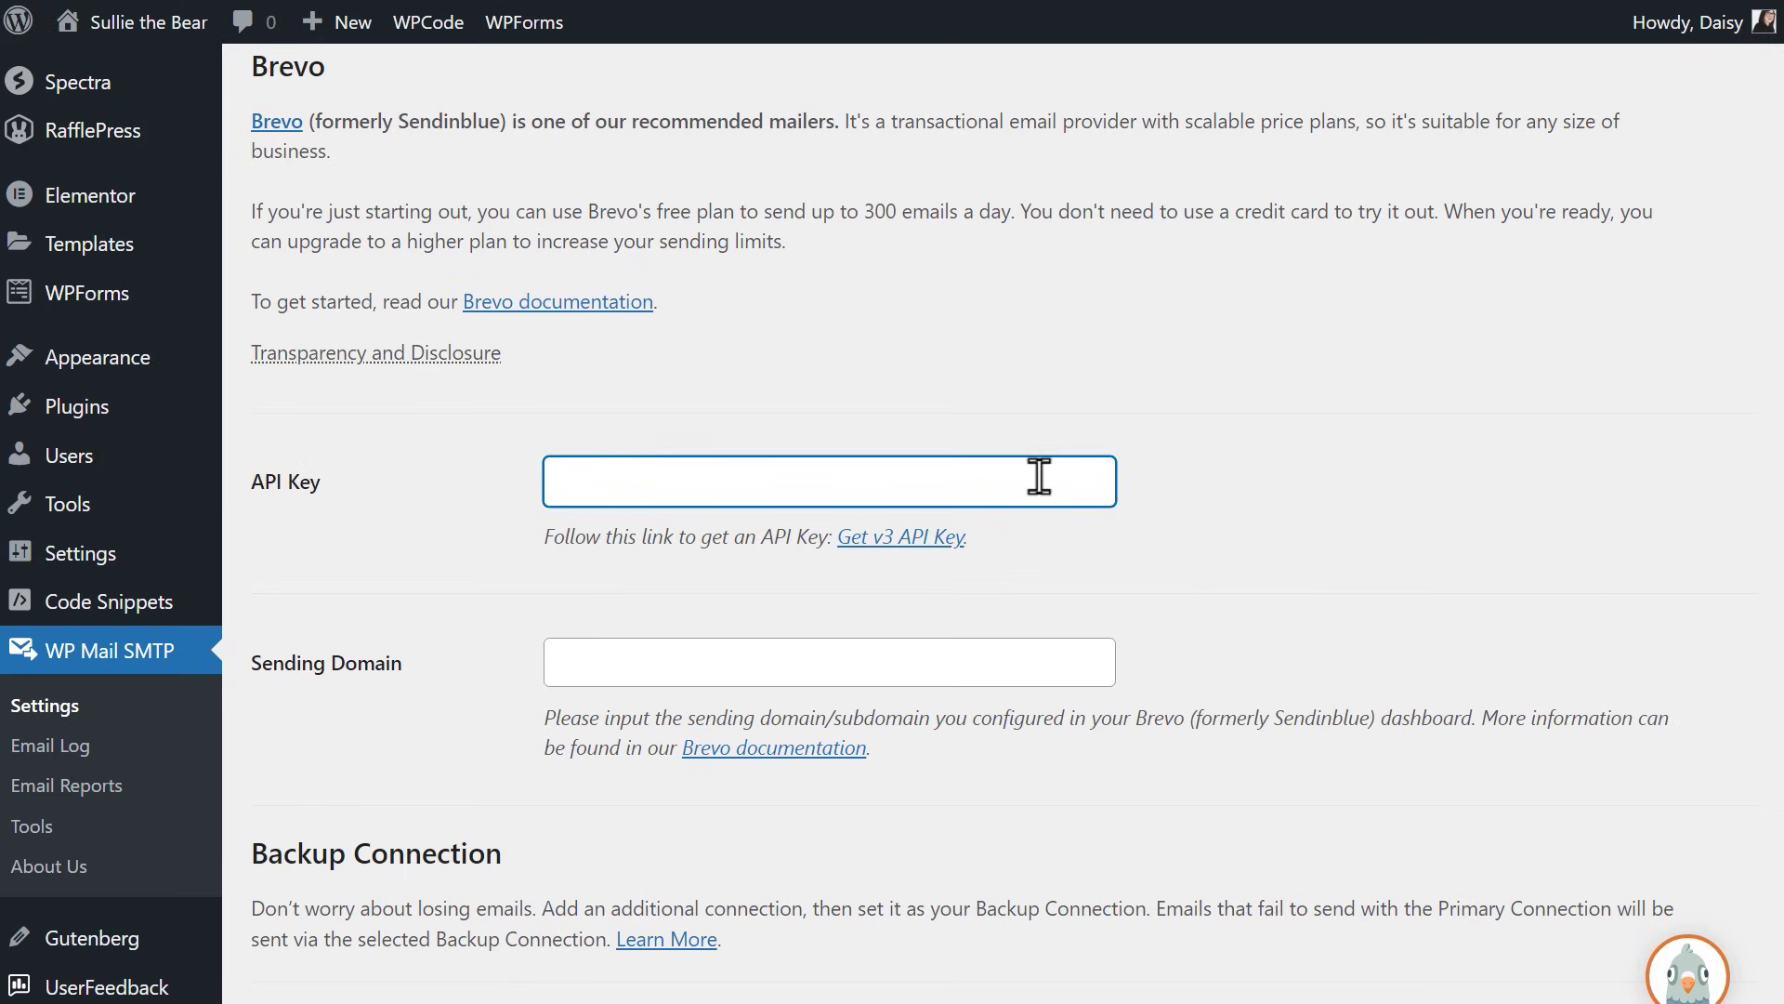
left_click(1049, 658)
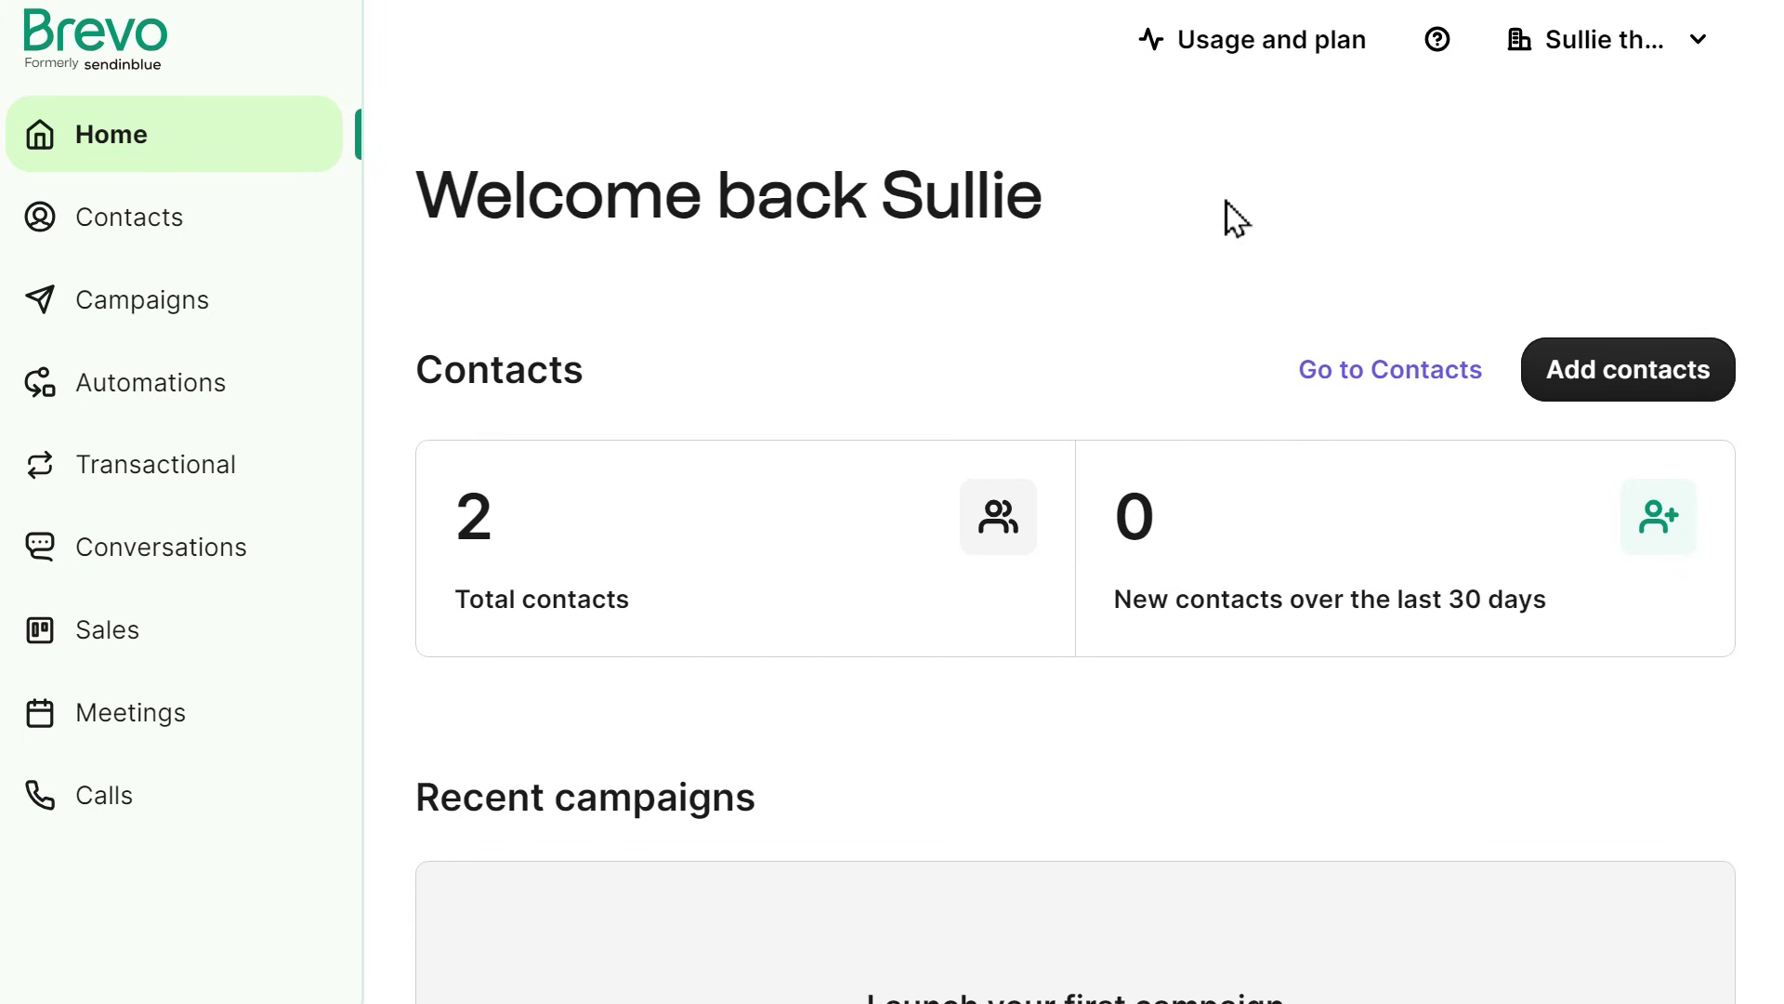
Step: Generate a v3 API key named 'Sullie the Bear' under SMTP & API > API Keys and copy it
left_click(1622, 75)
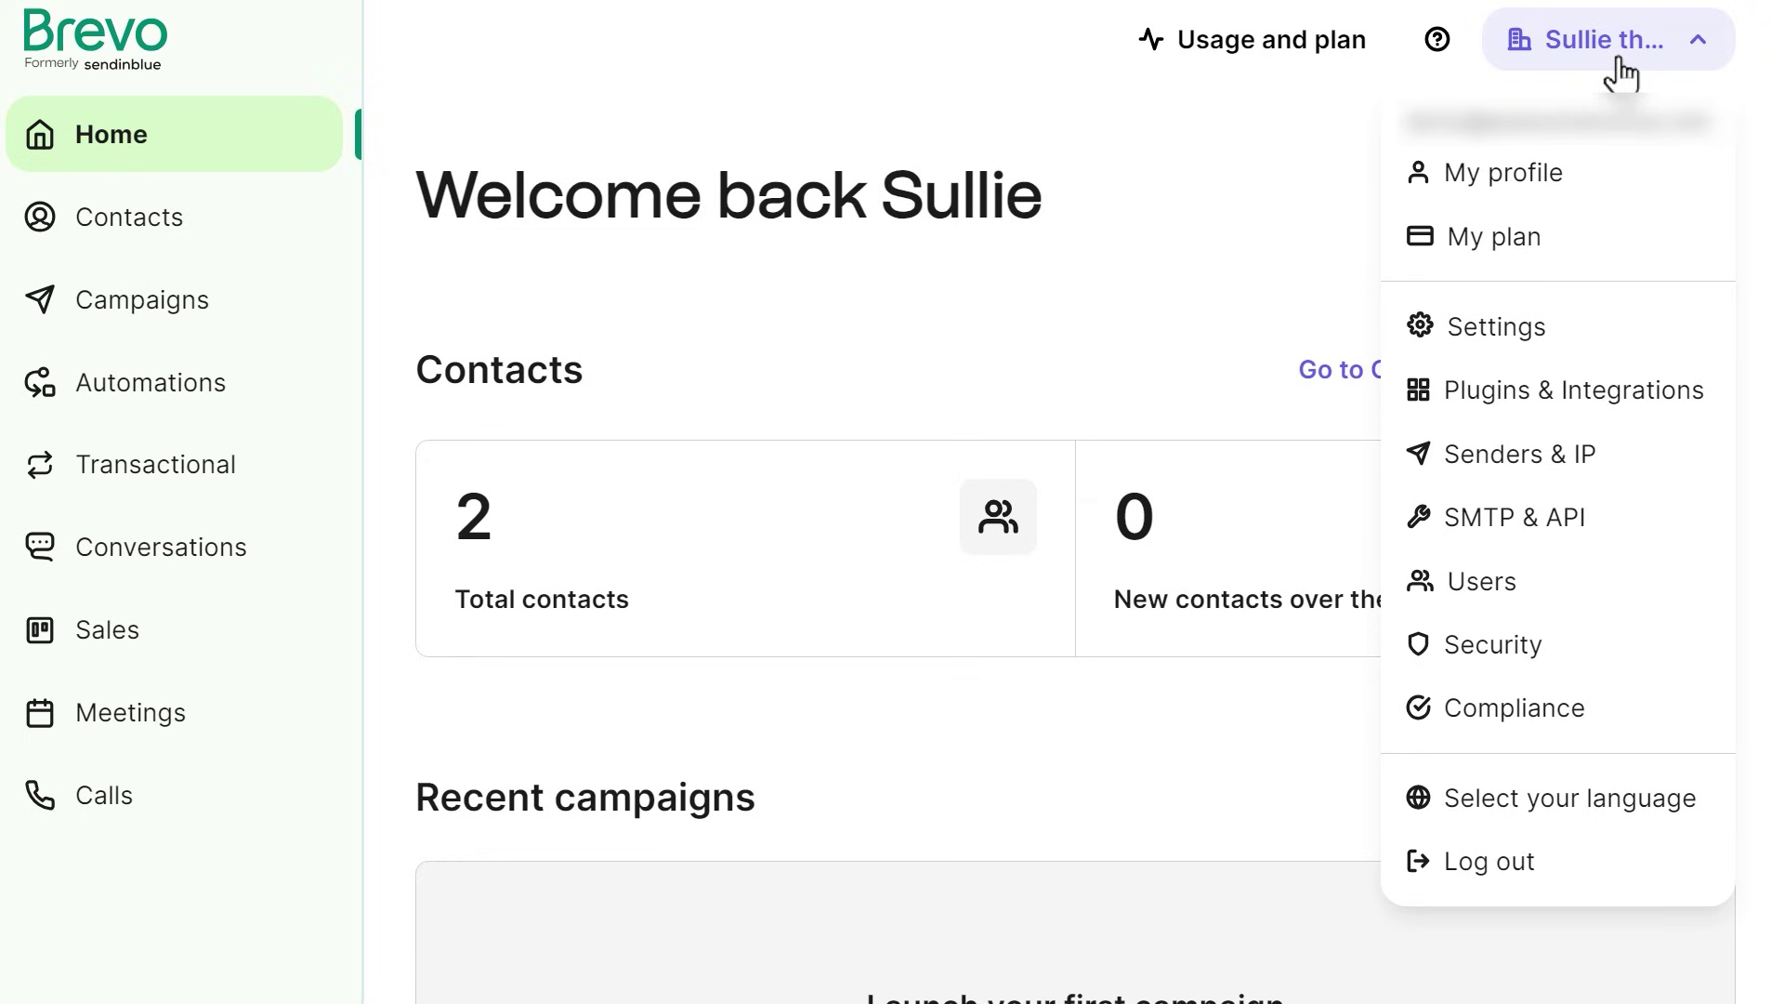
left_click(1605, 519)
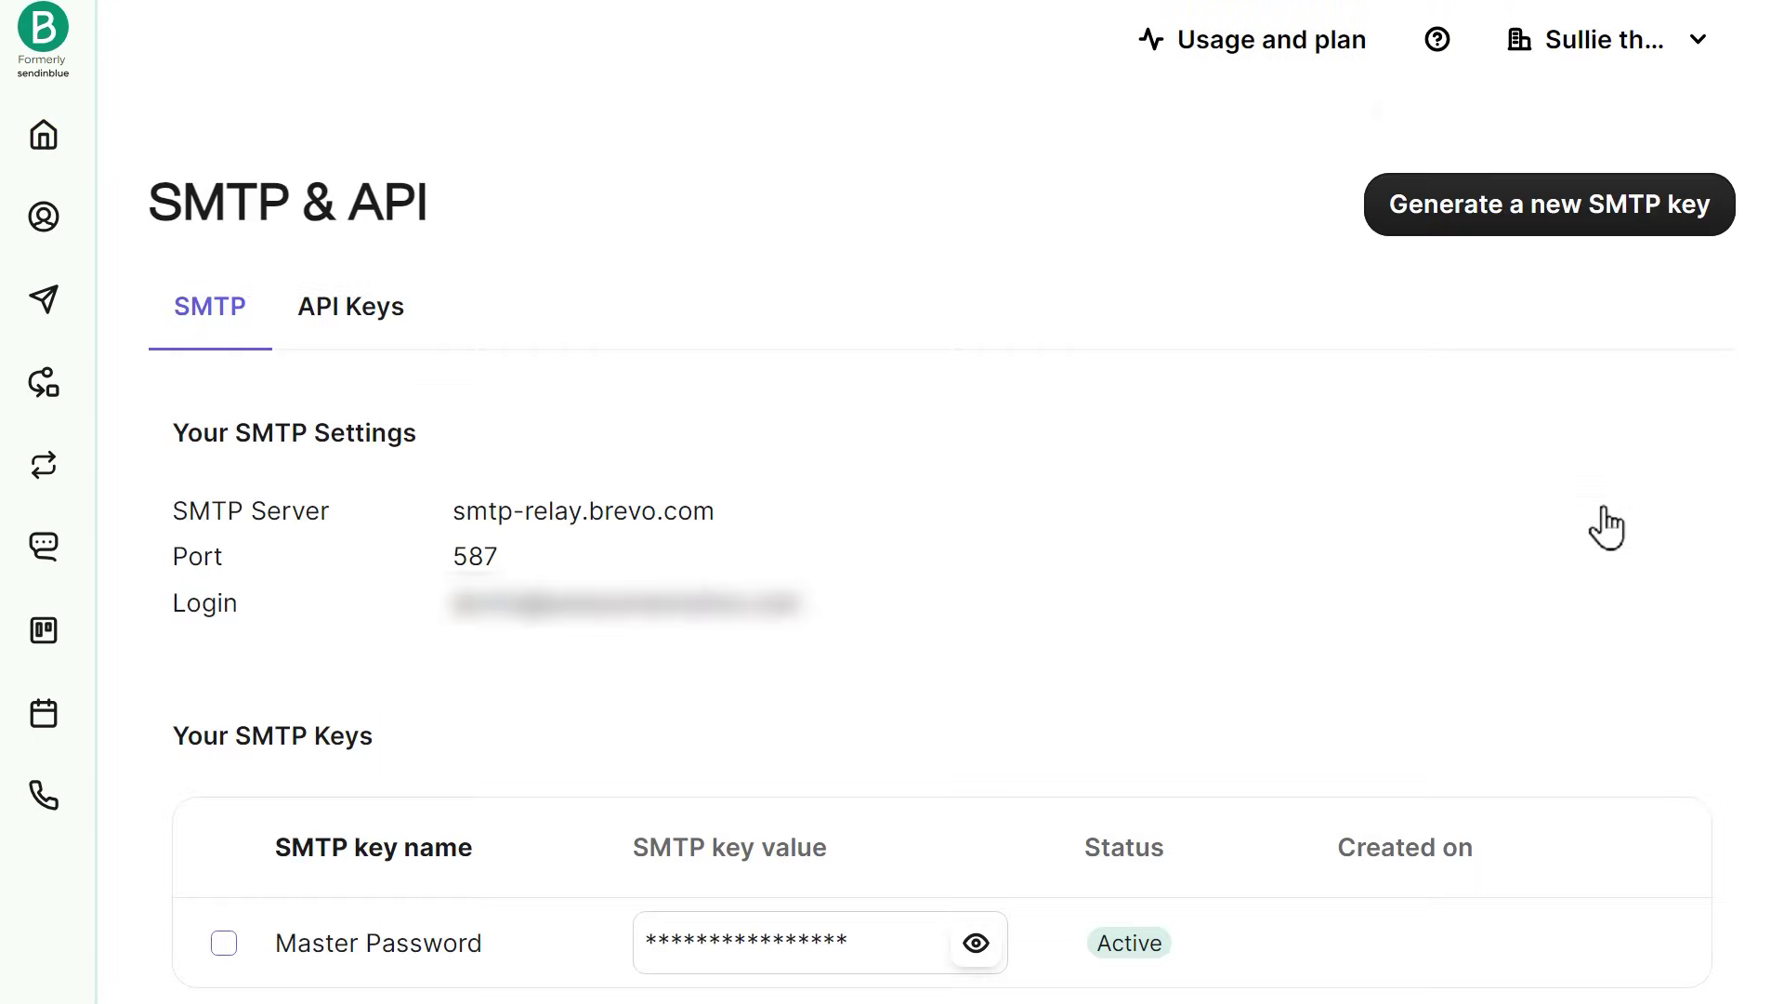
left_click(413, 320)
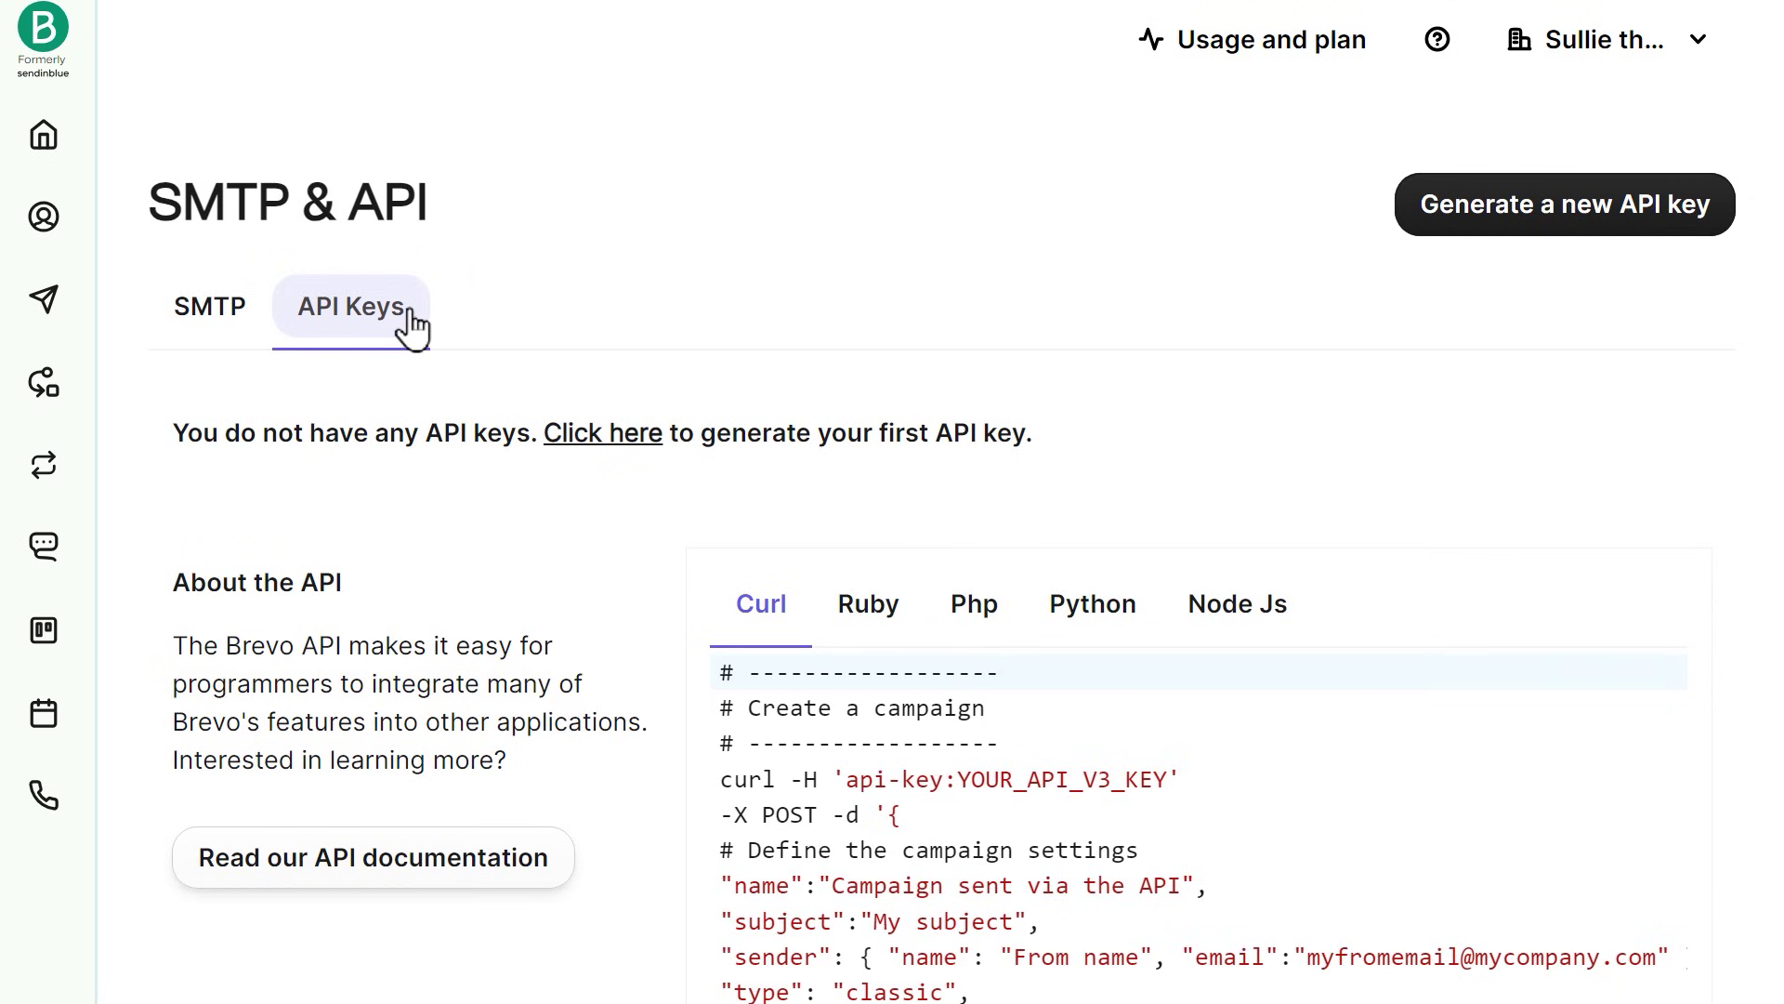
left_click(570, 435)
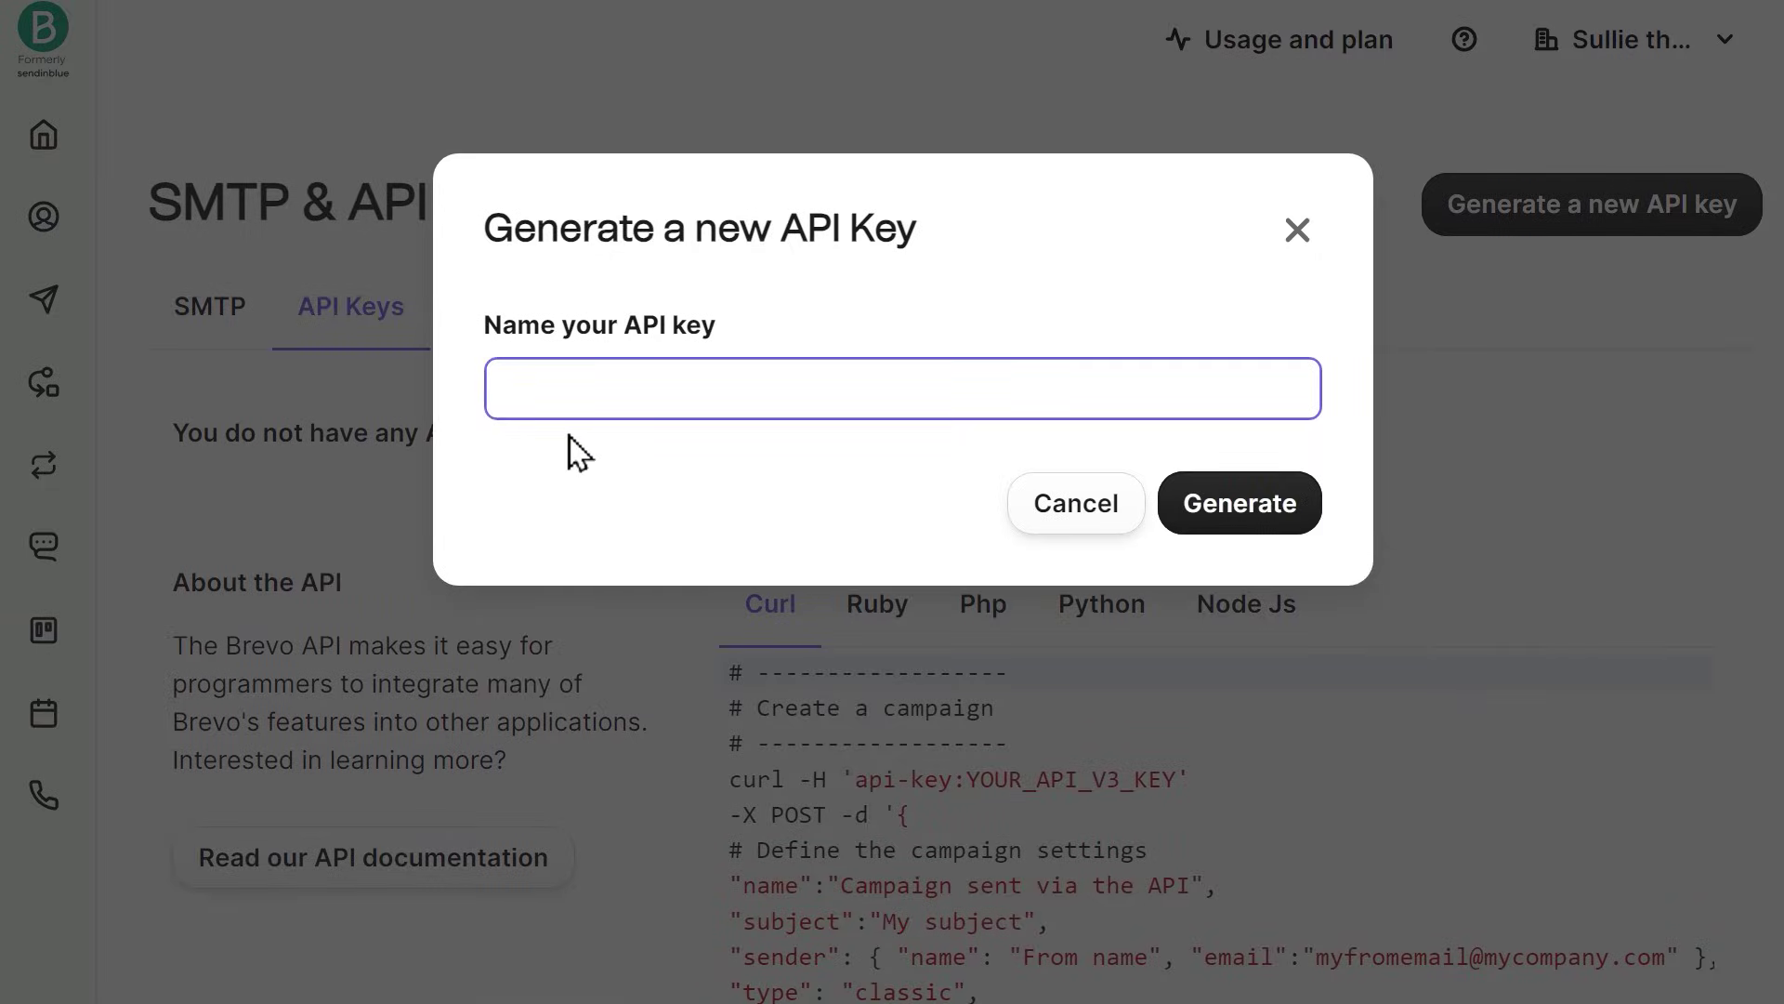
type("Sullie the Be")
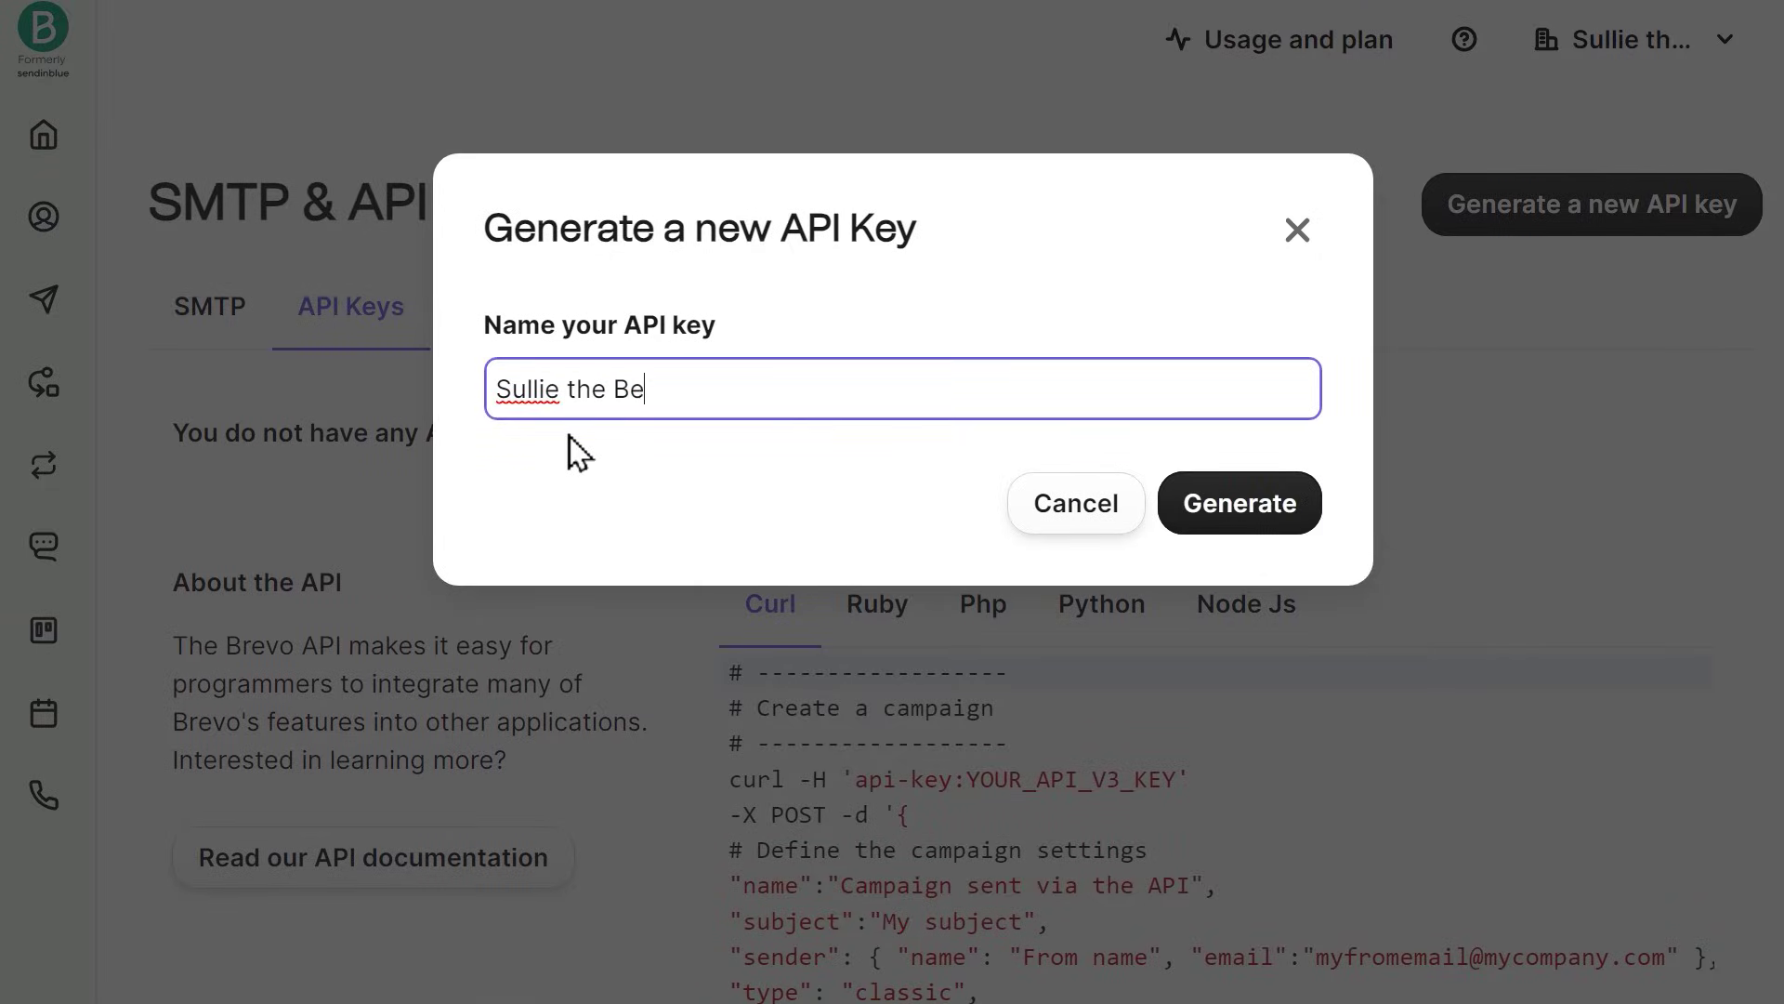
type("ar")
left_click(1188, 525)
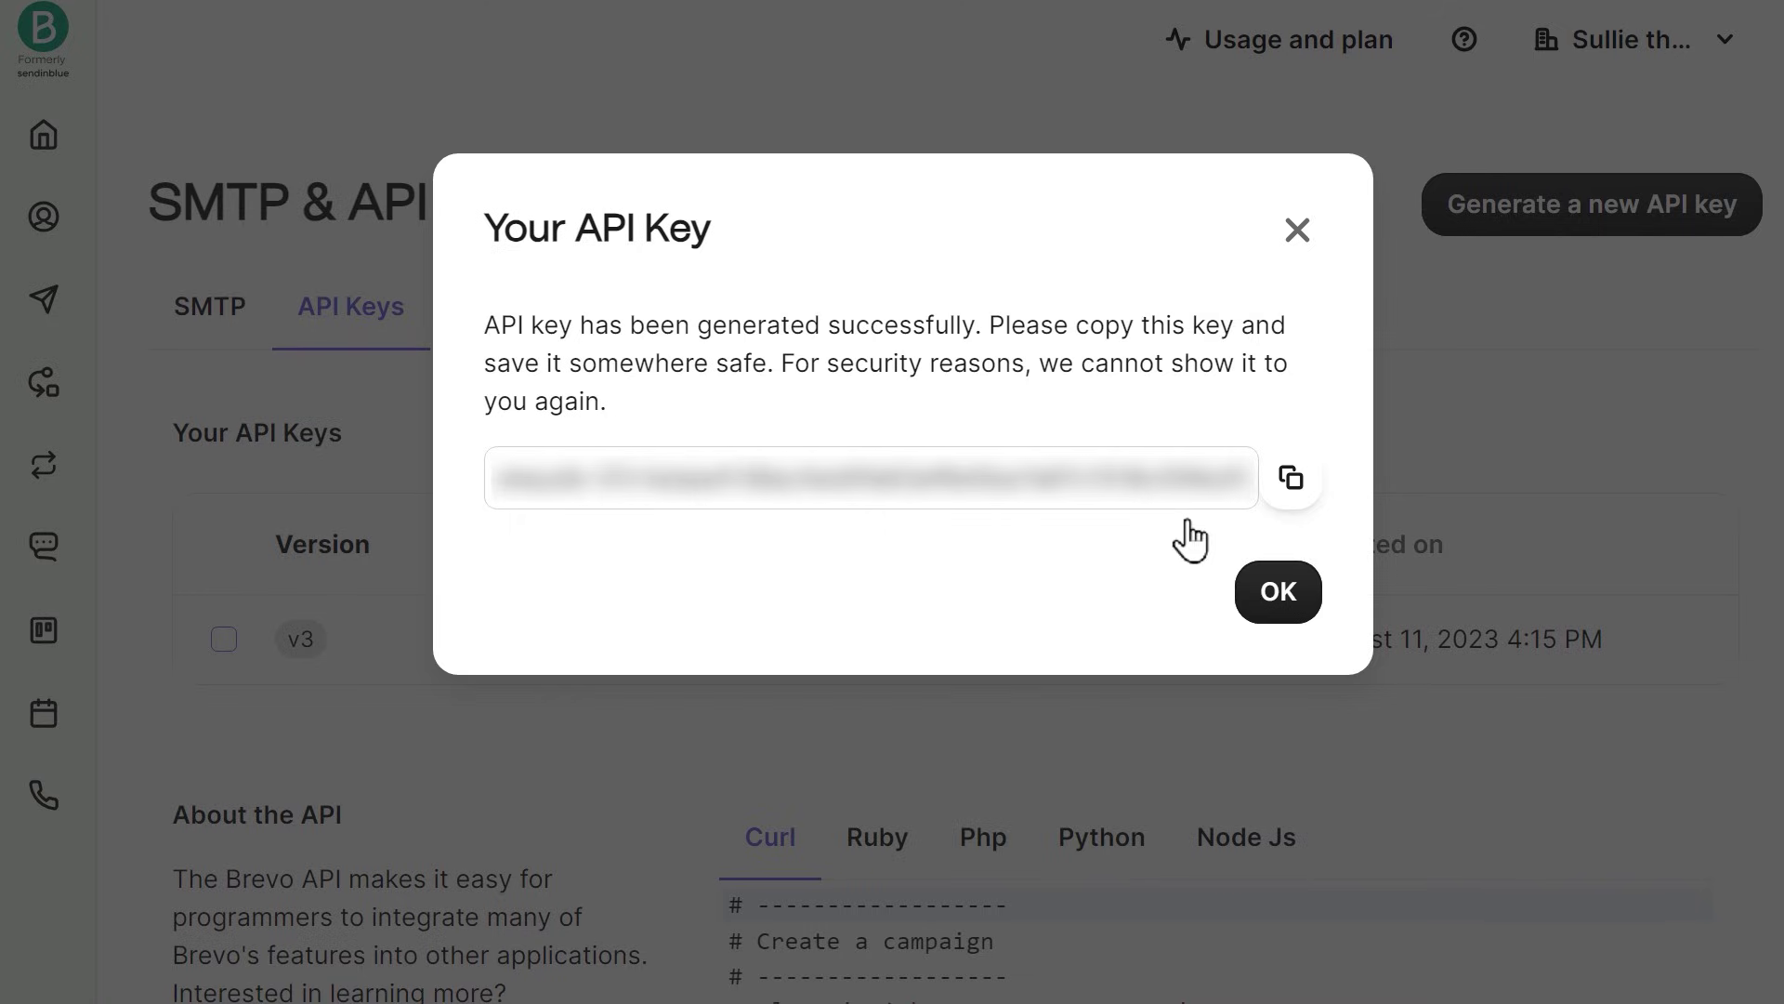
left_click(1292, 493)
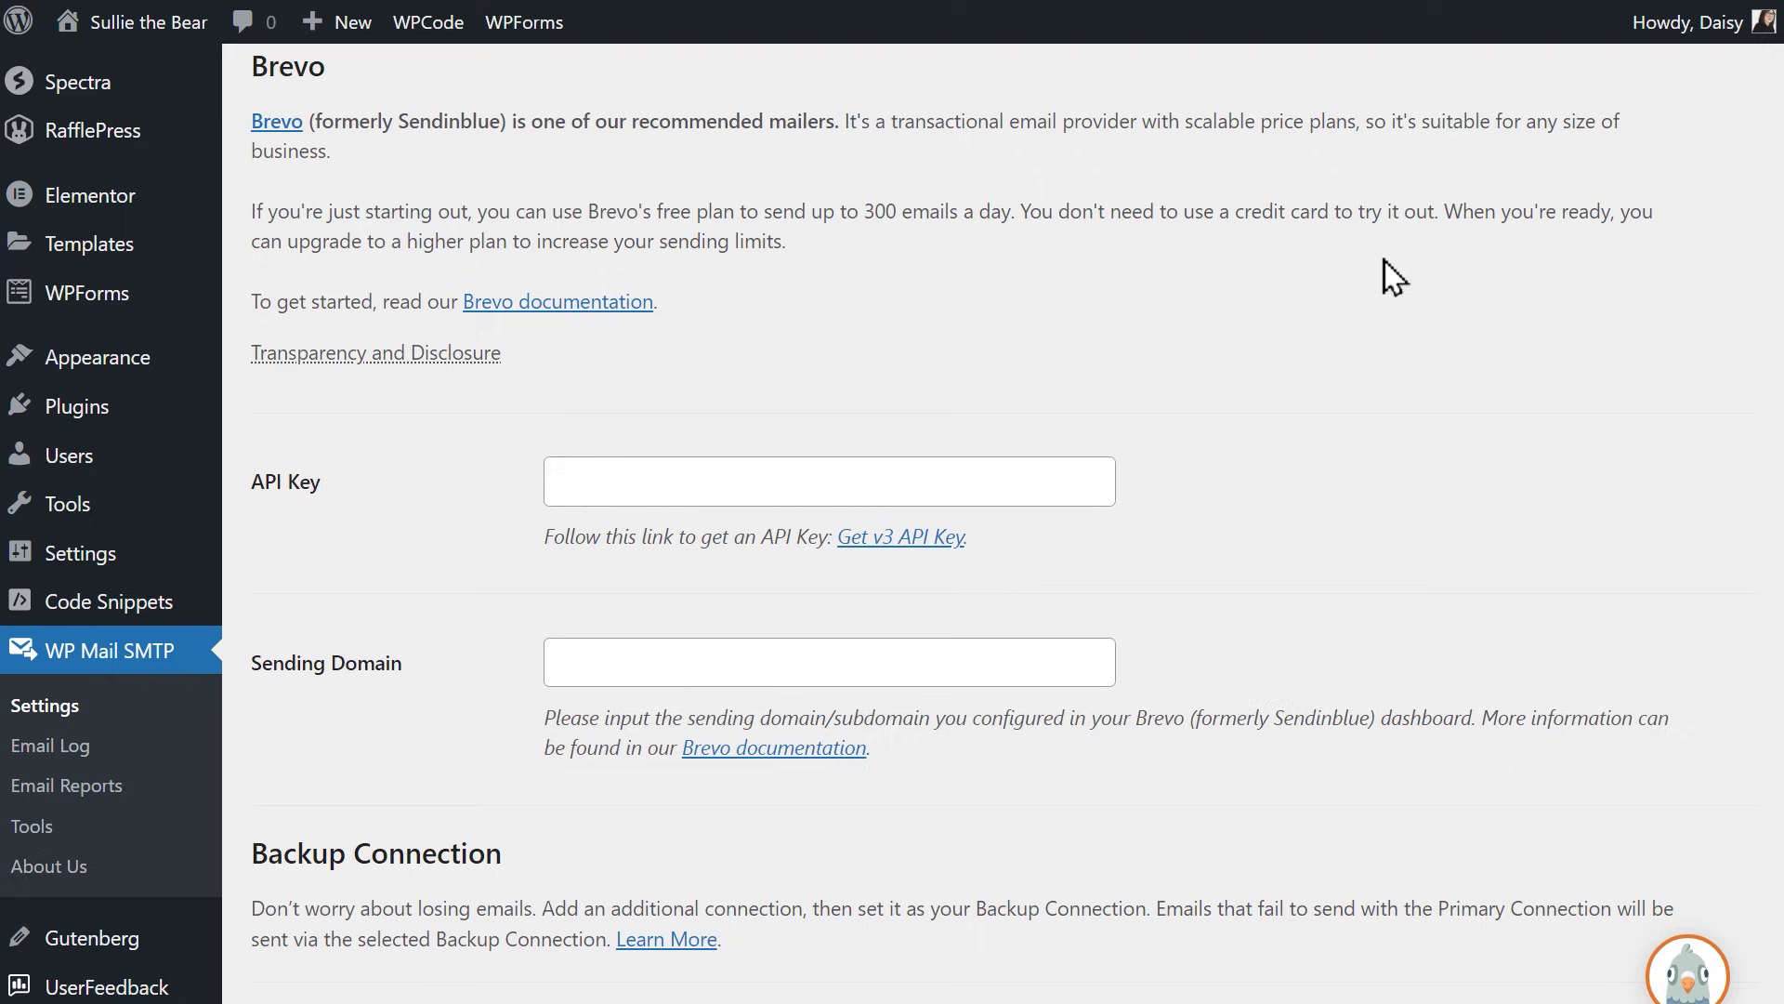
Step: Paste the Brevo API key, enter sulliethebear.com as Sending Domain, and save settings
left_click(1078, 462)
key("ctrl+v")
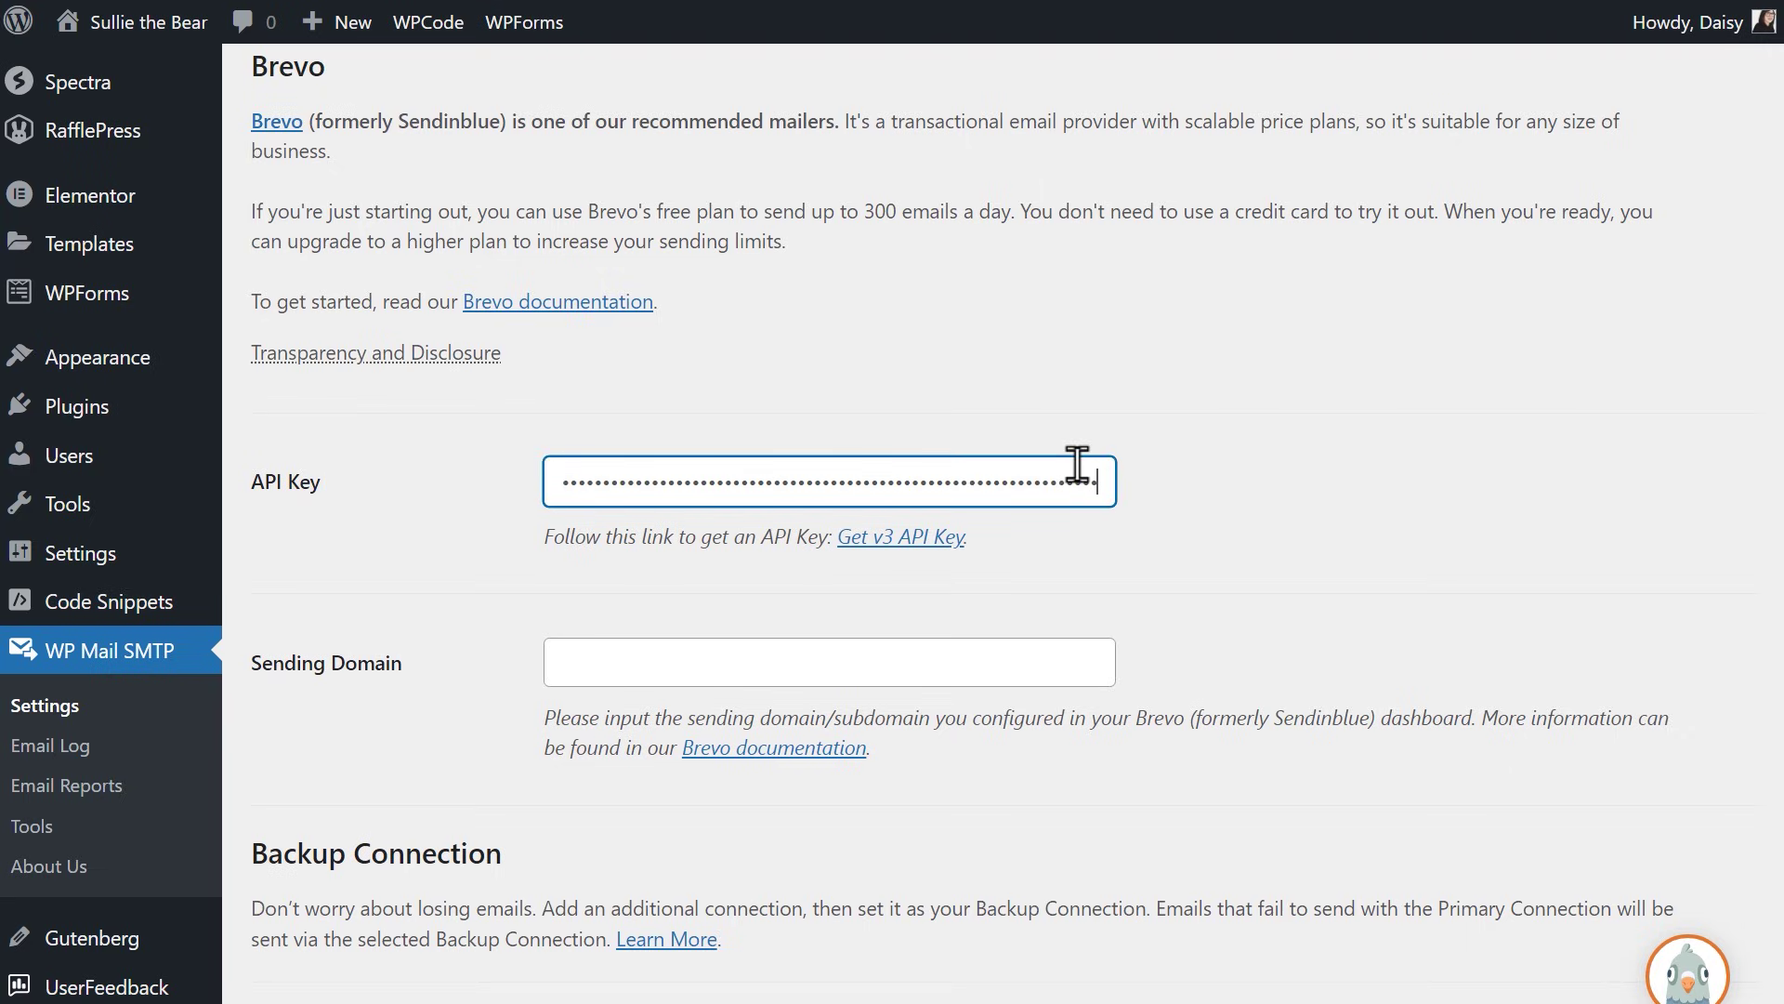
left_click(1067, 660)
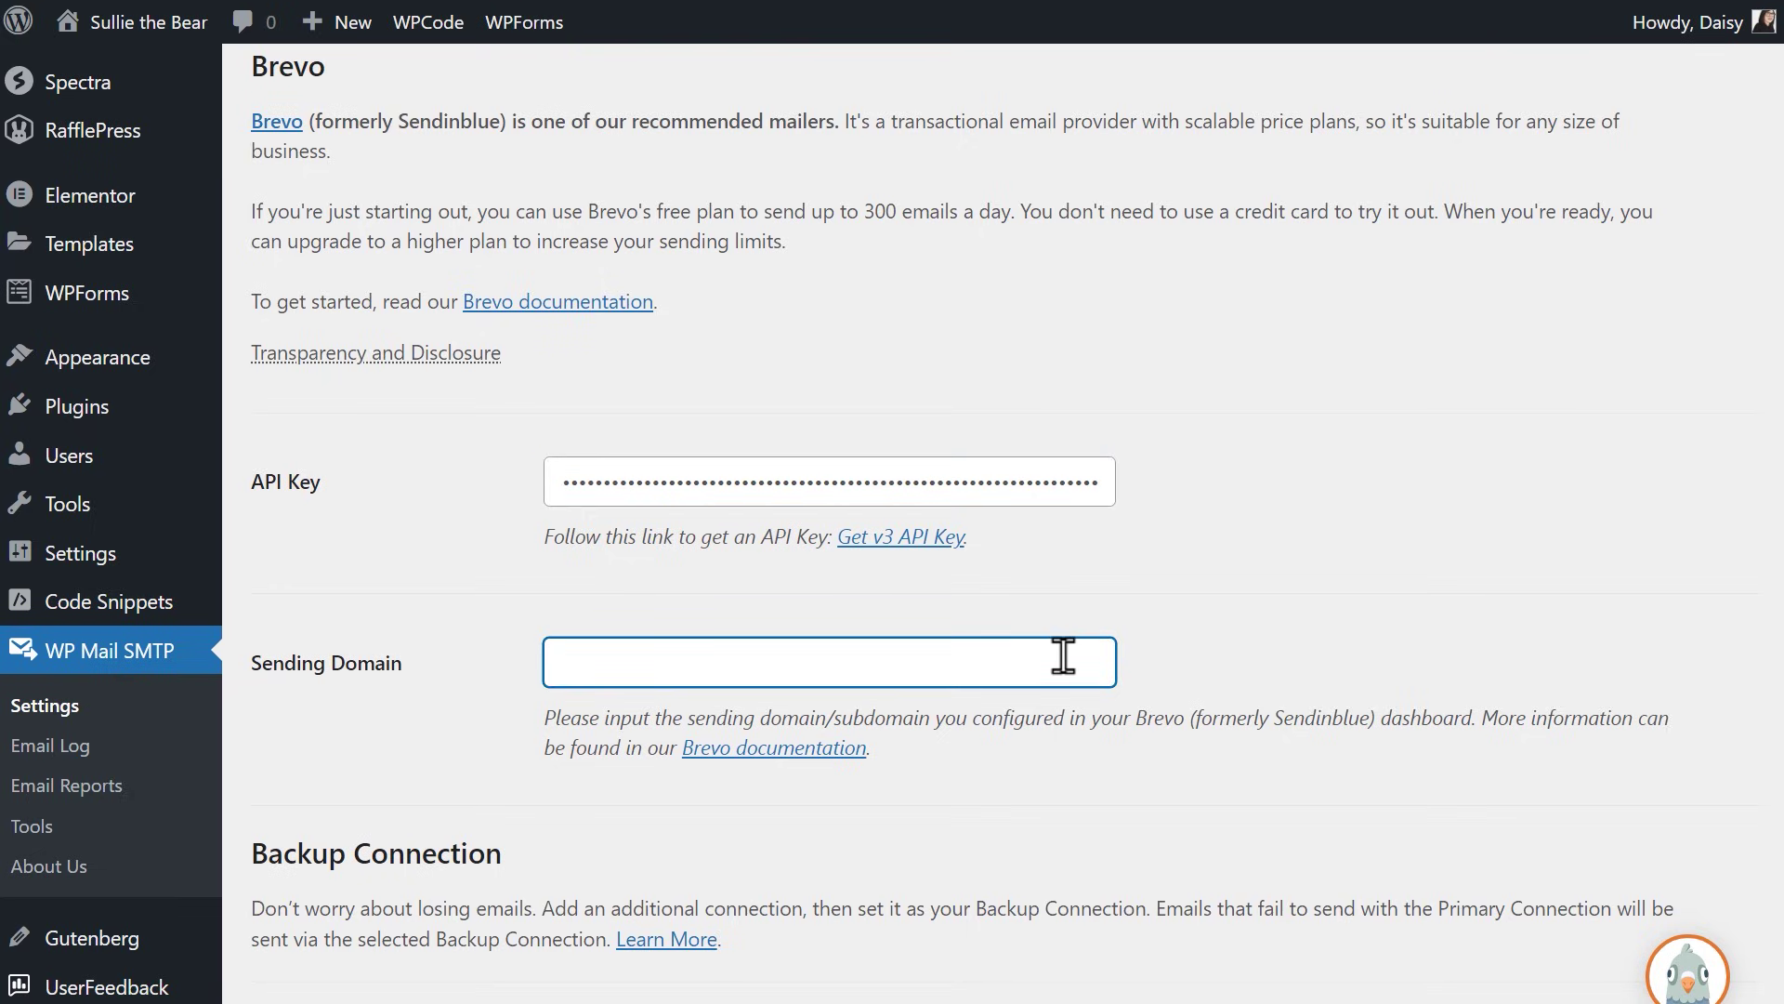
type("sulliethebear.com")
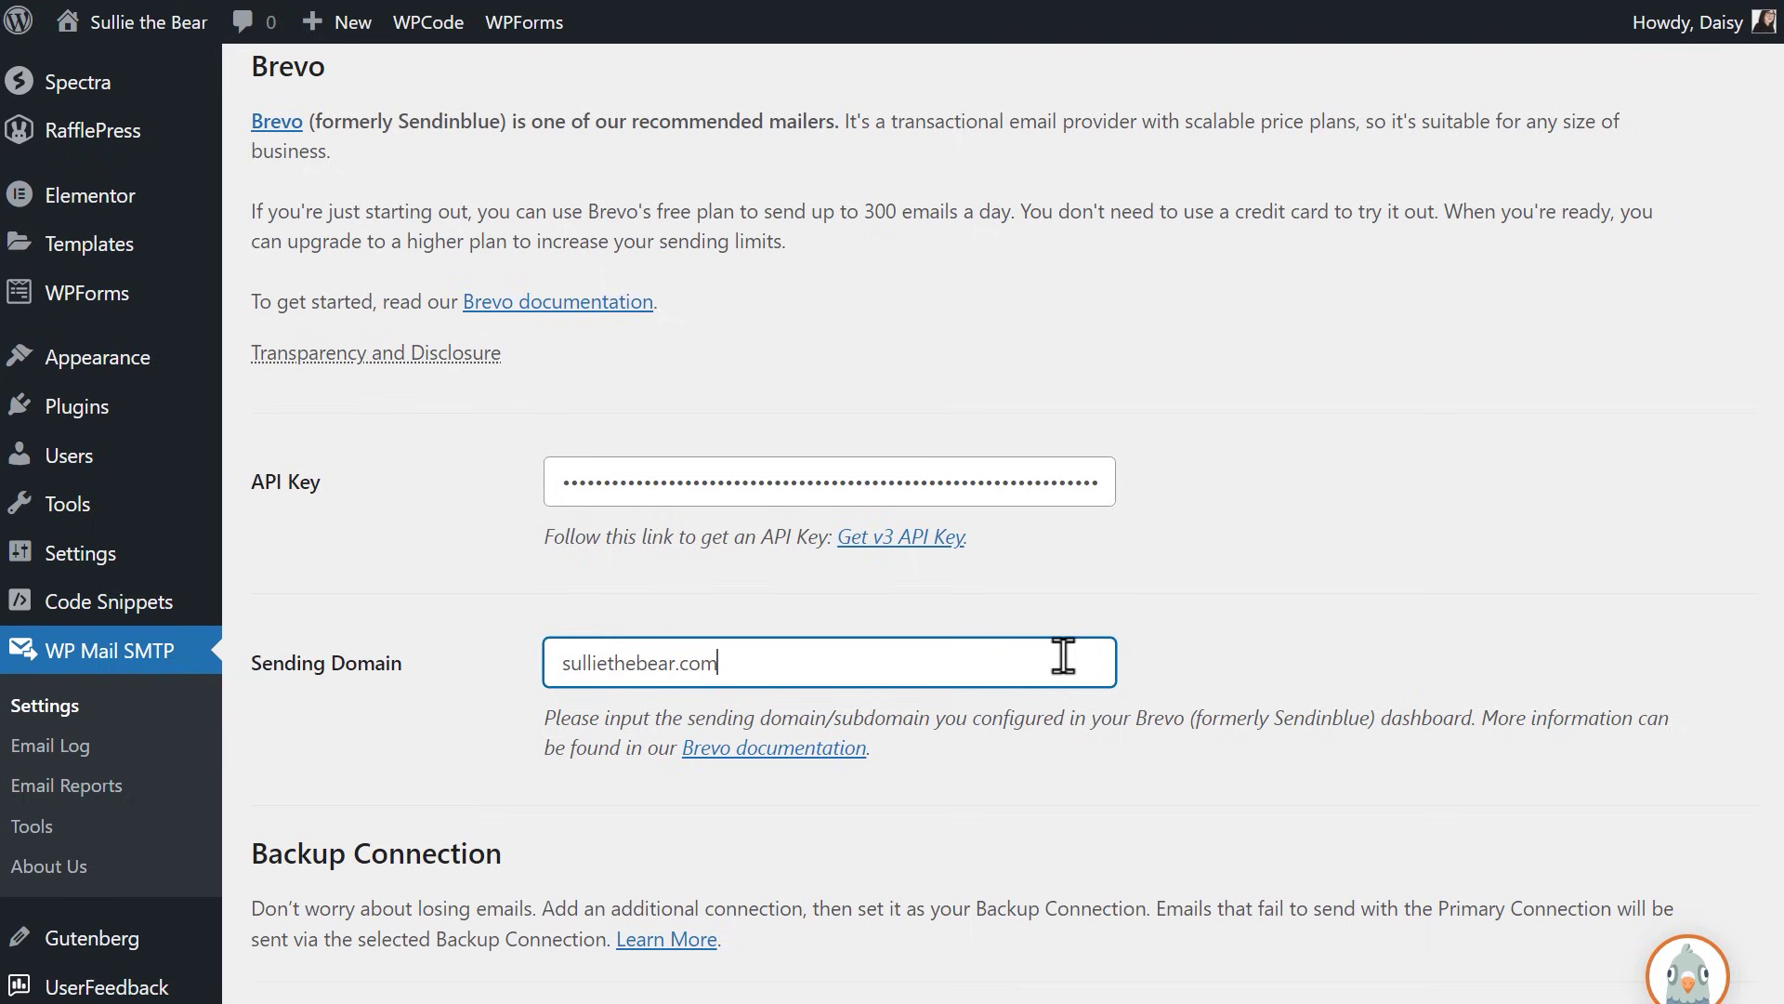
scroll(1063, 656, "down", 4)
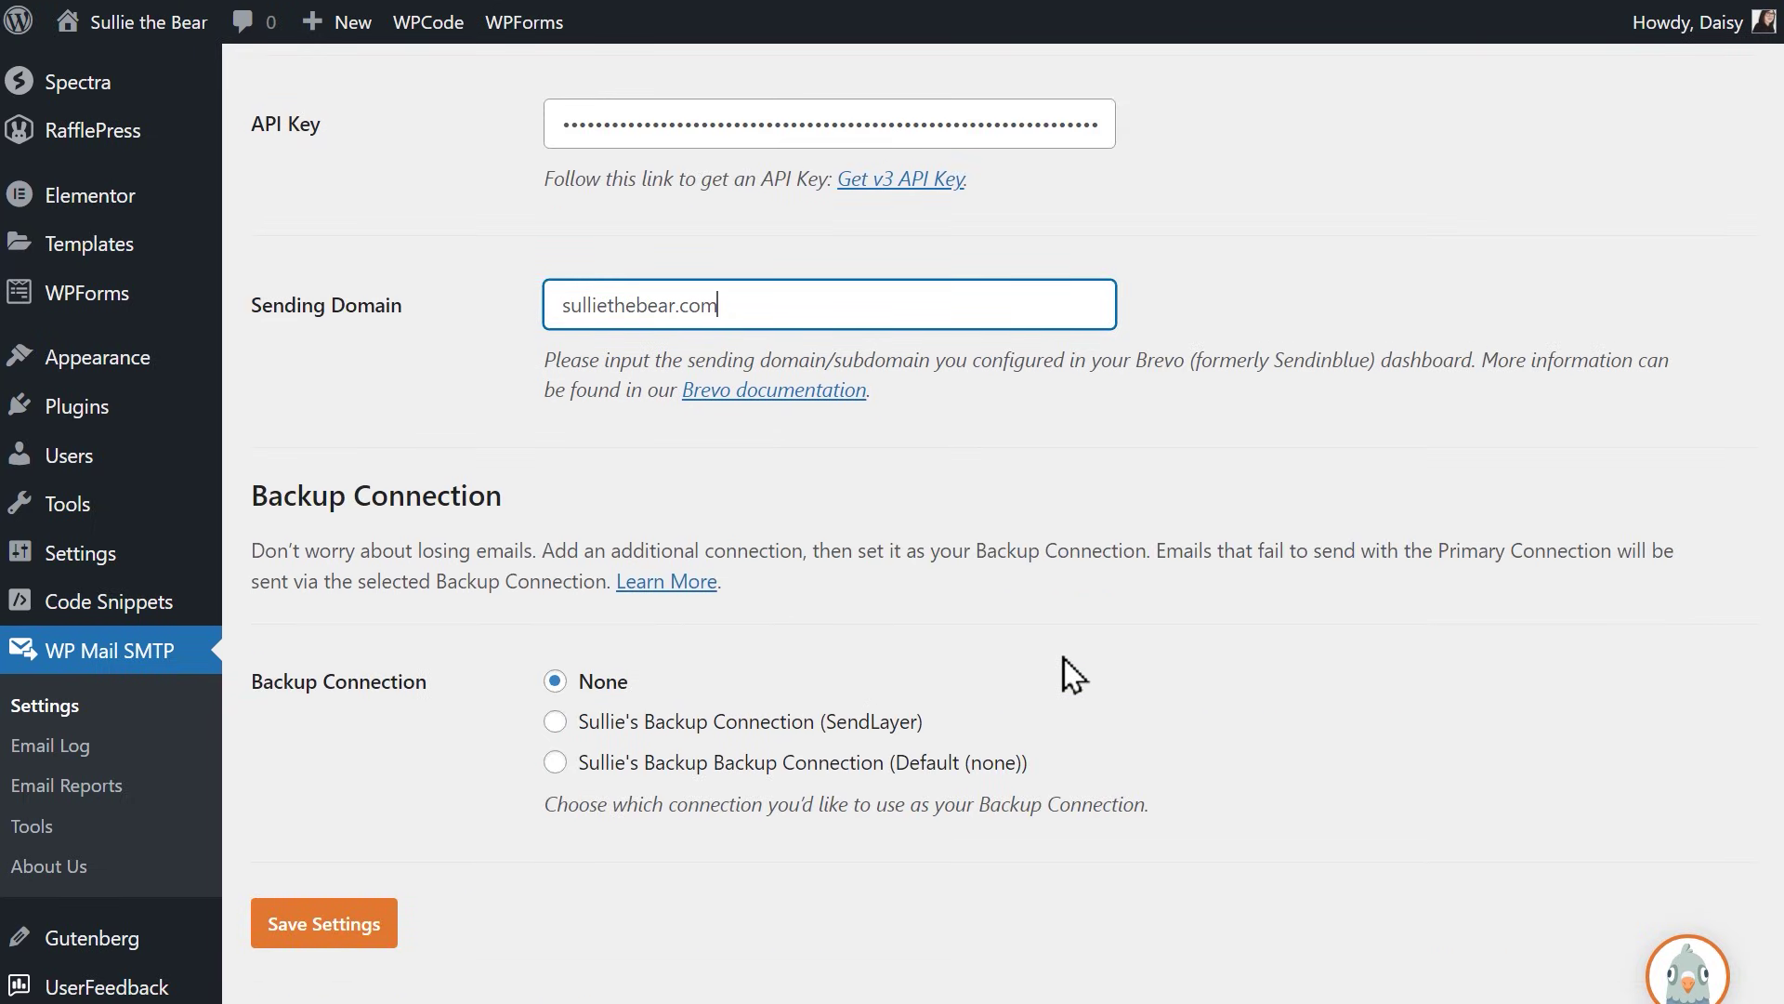
left_click(389, 923)
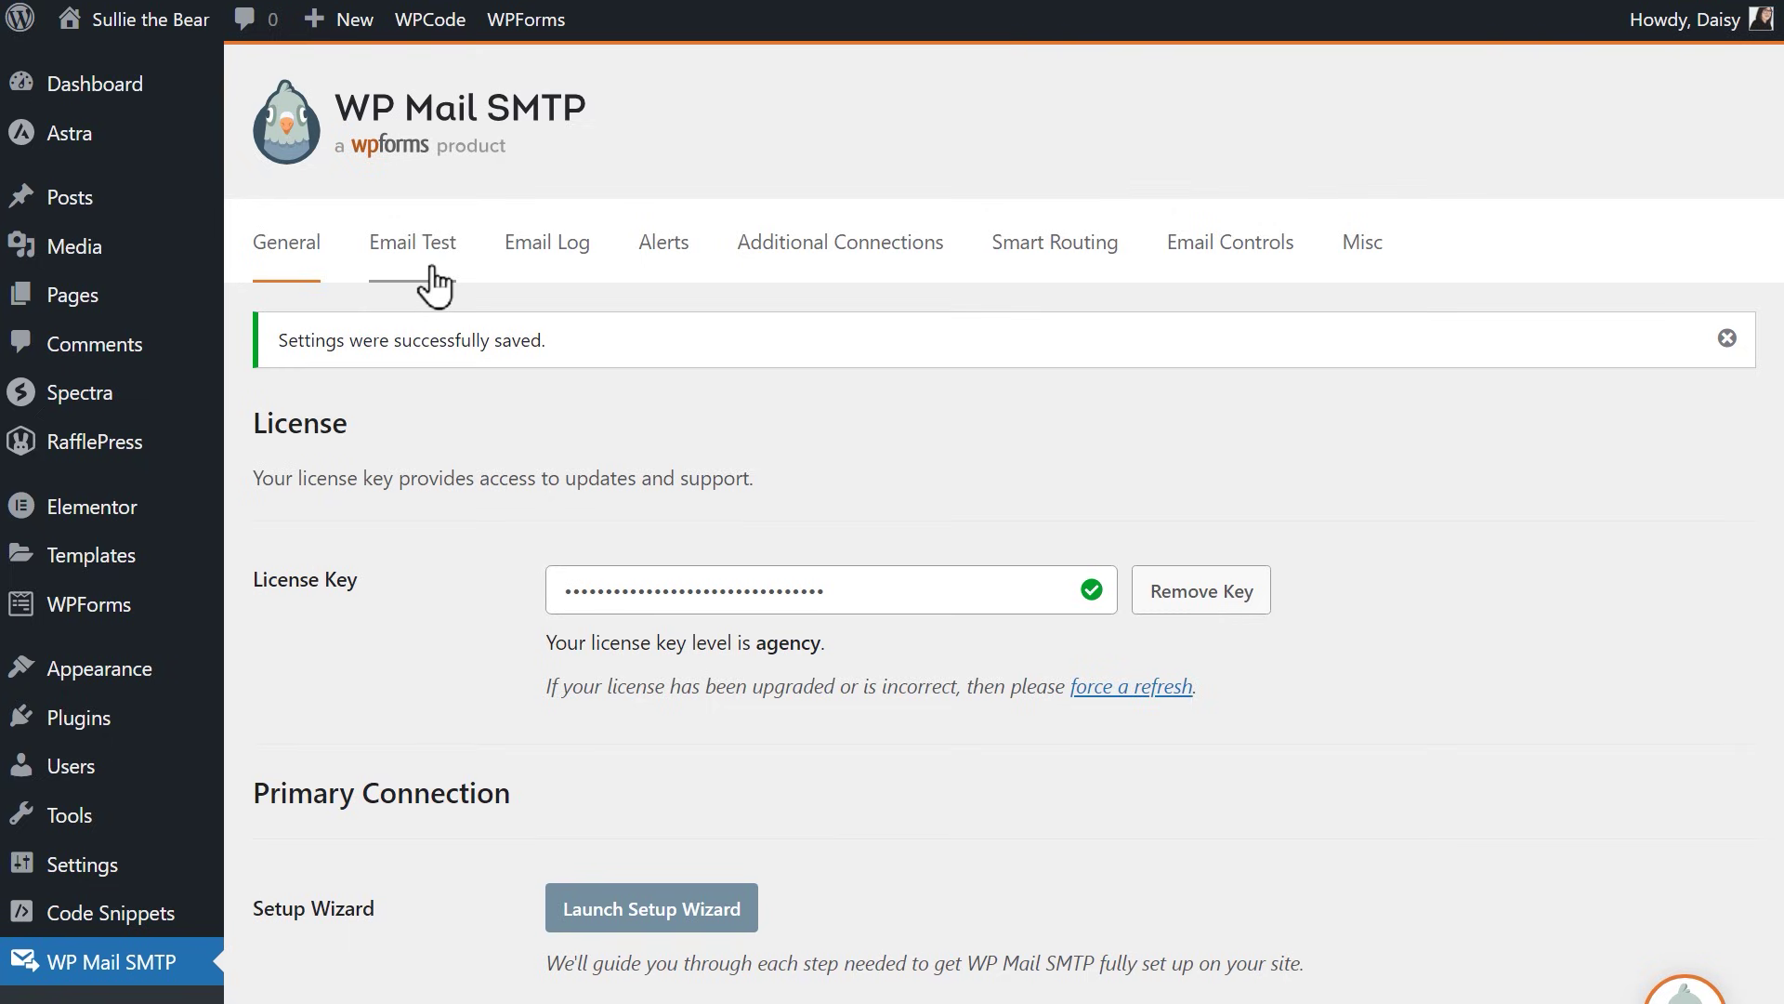
Step: Send an HTML test email via the Primary (Brevo) connection to the site's e-mail address
left_click(413, 244)
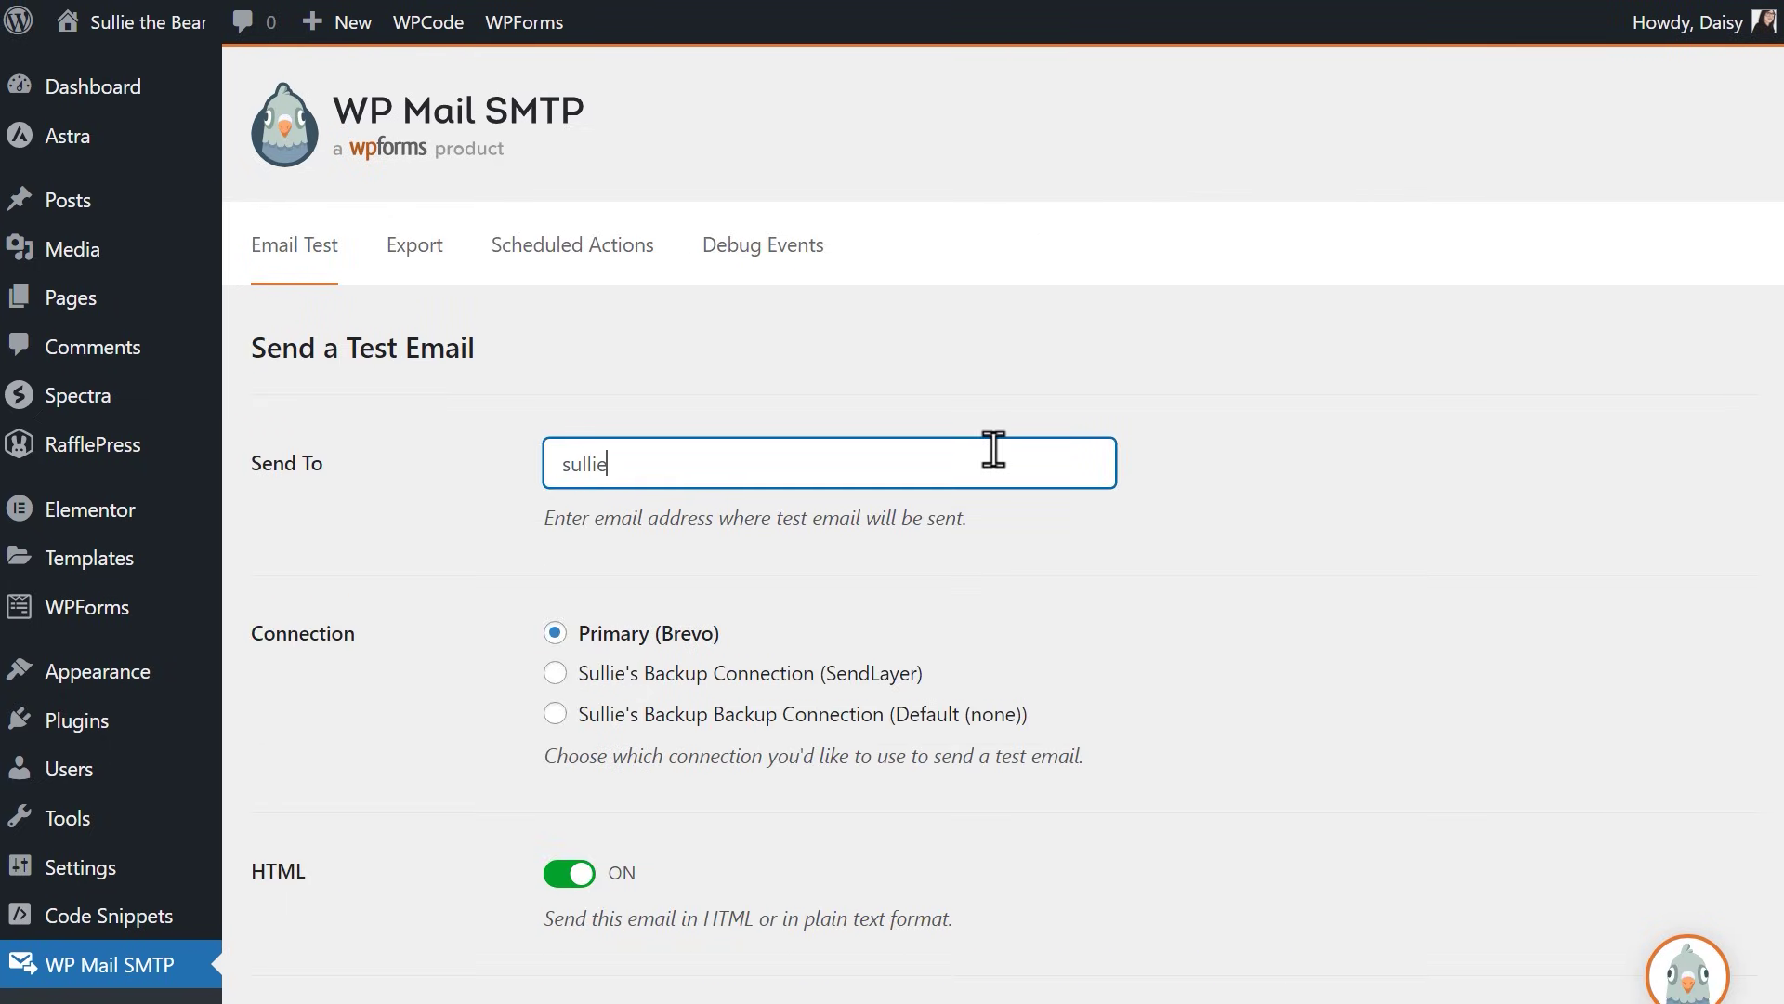
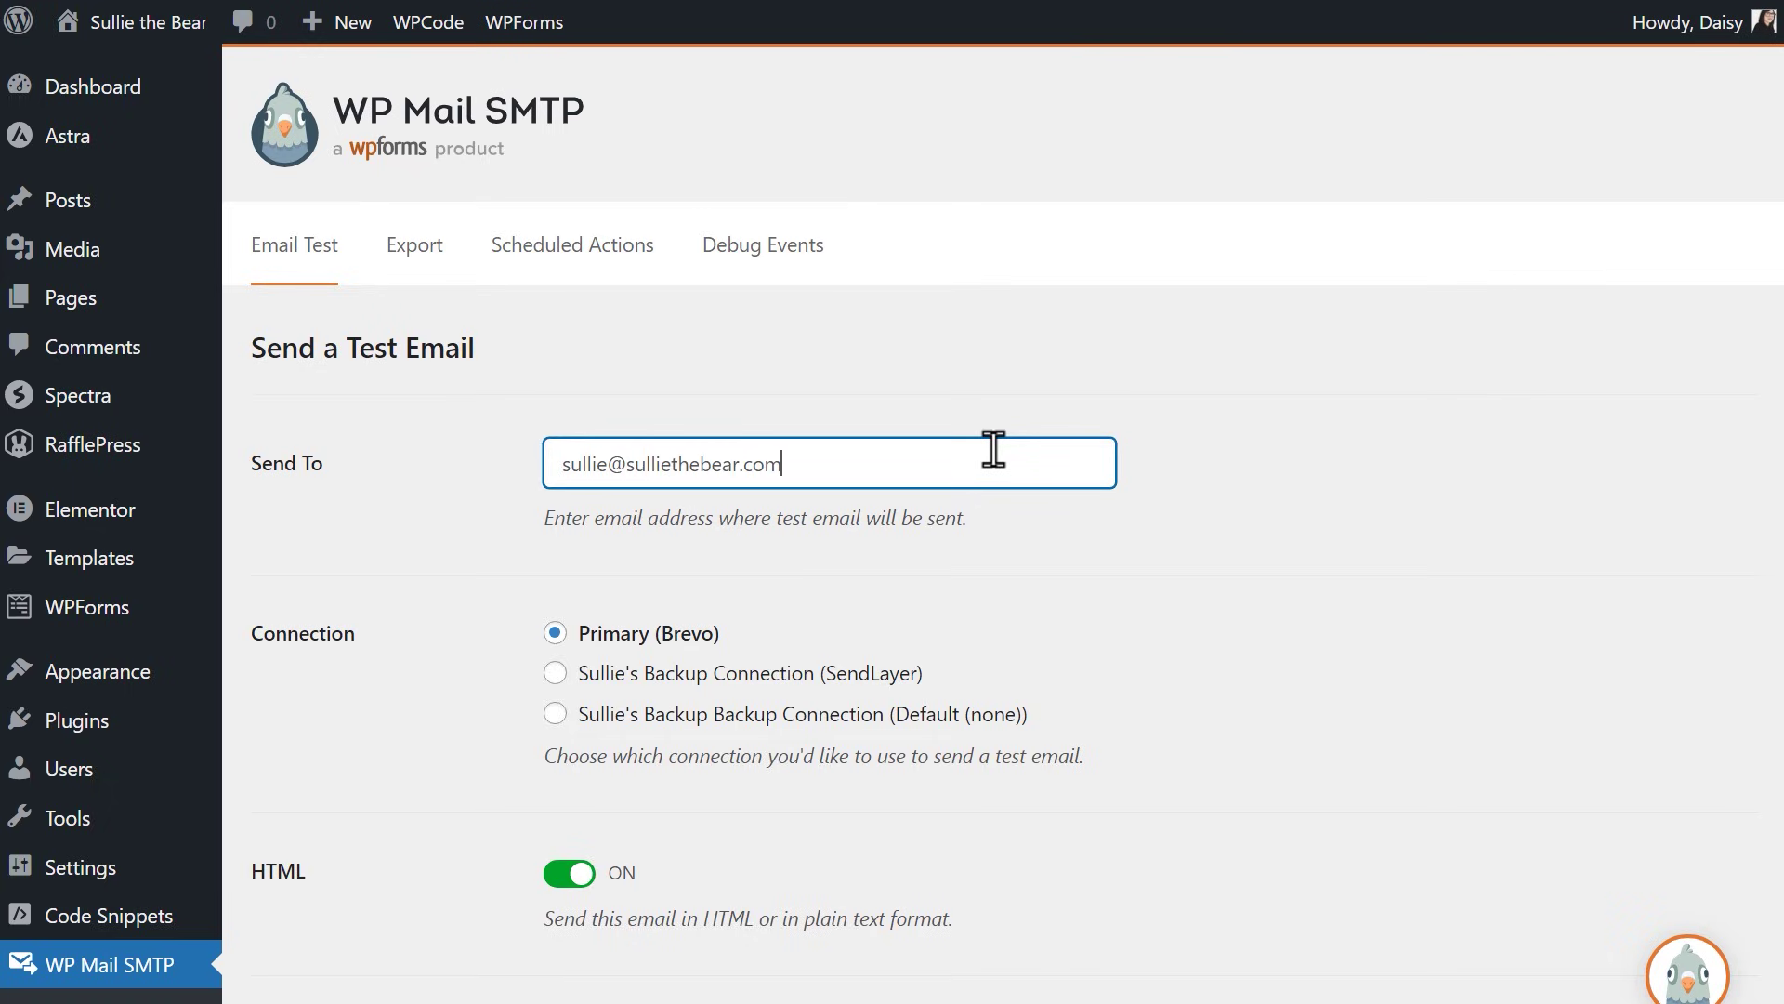
scroll(993, 450, "down", 3)
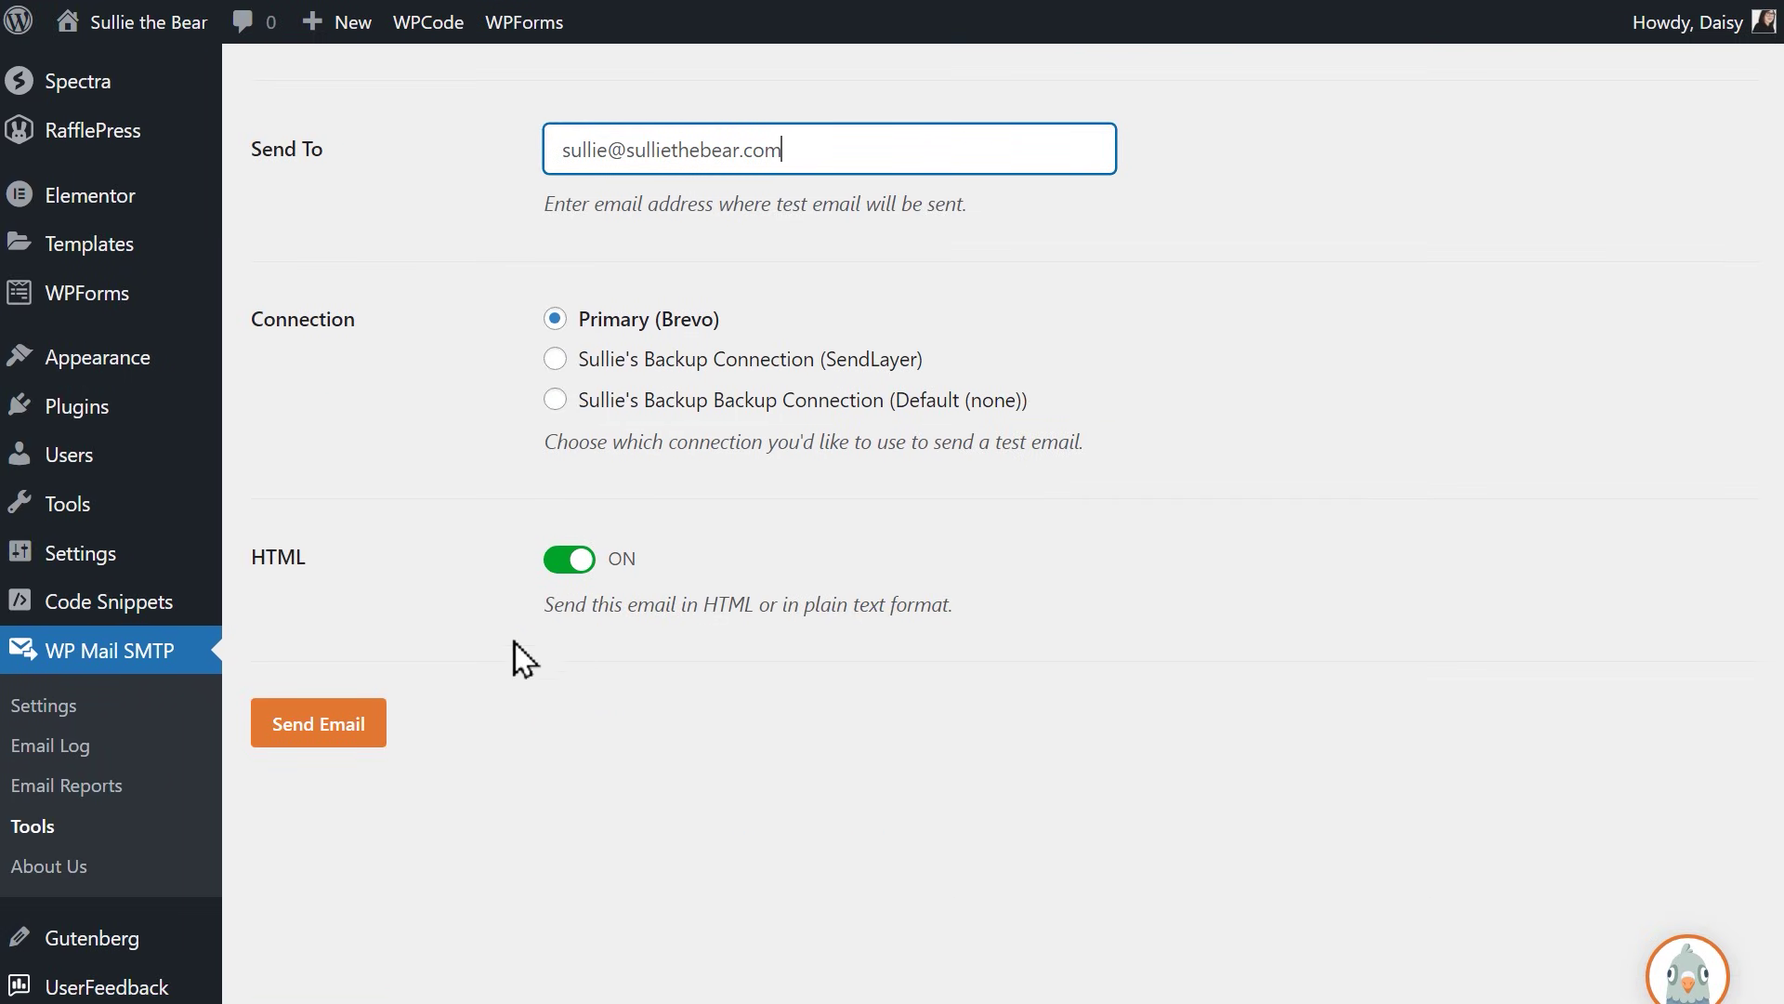
left_click(381, 727)
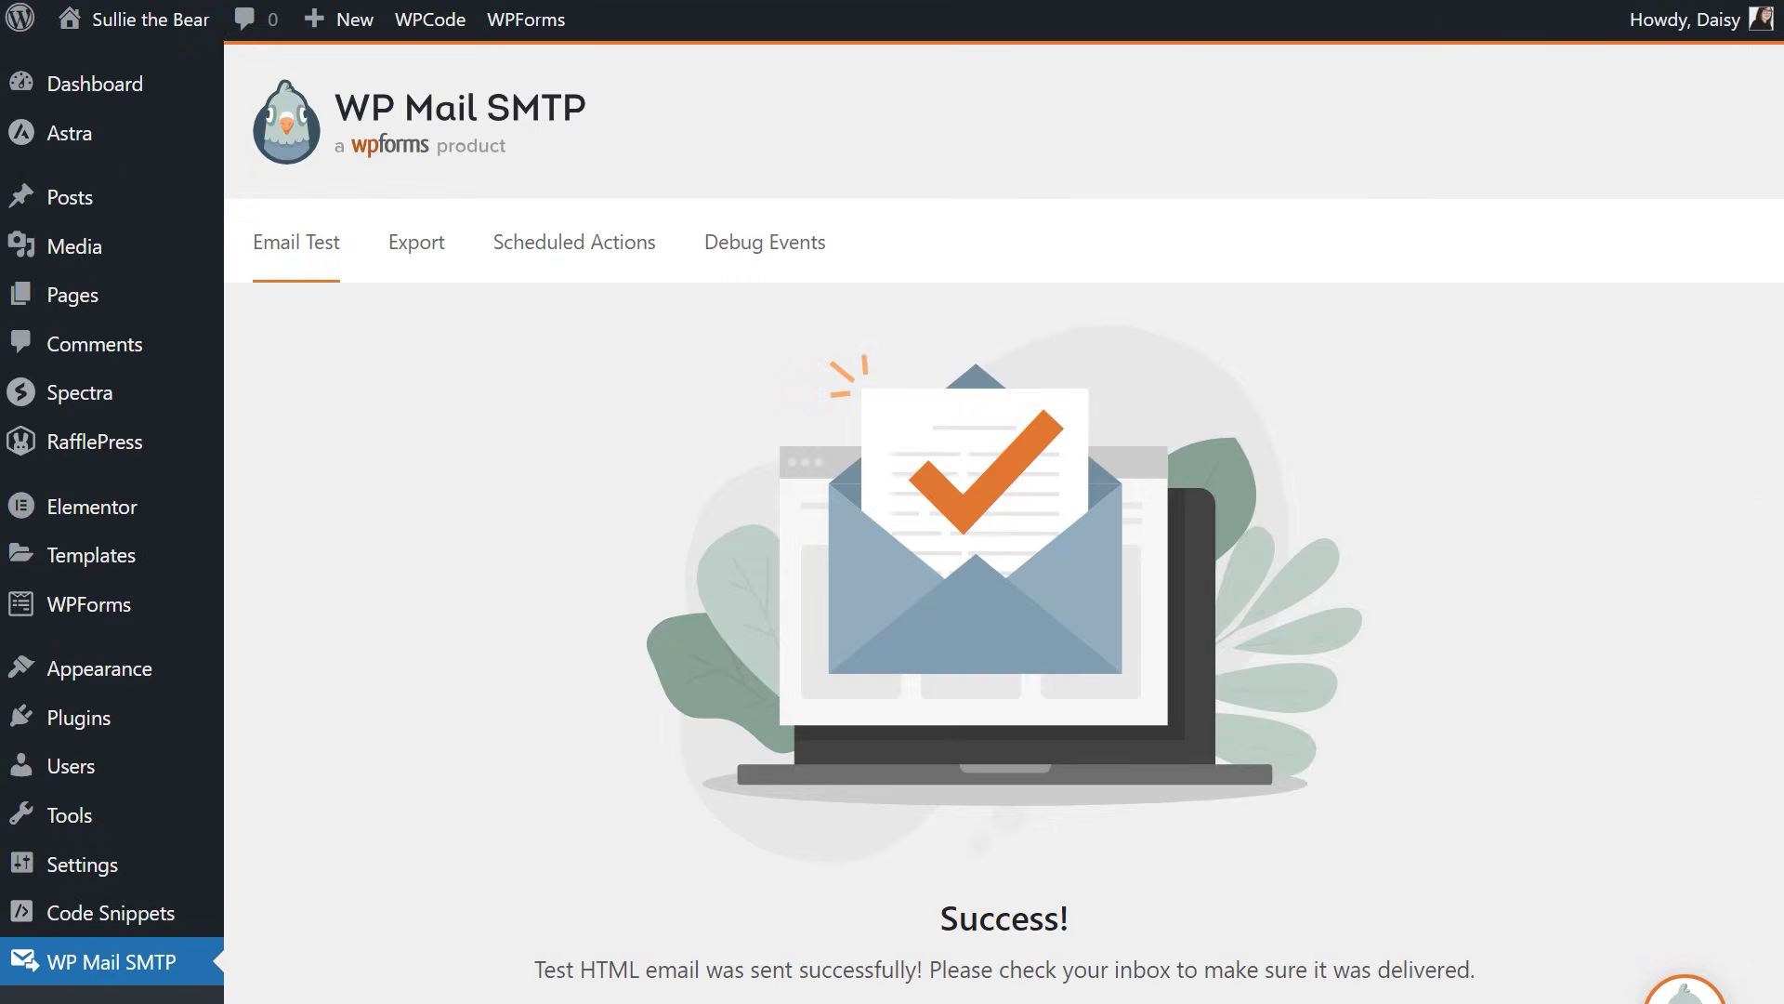